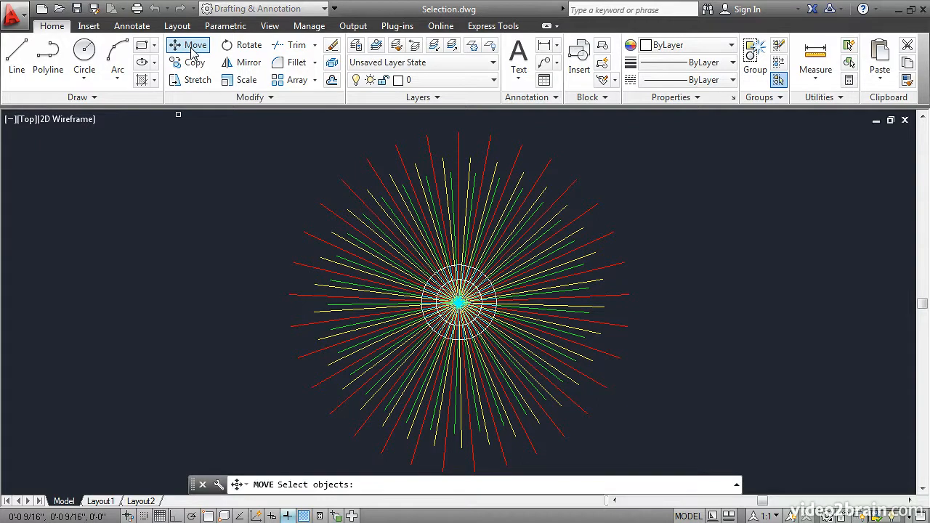
{"action": "left_click", "coordinate": [194, 64]}
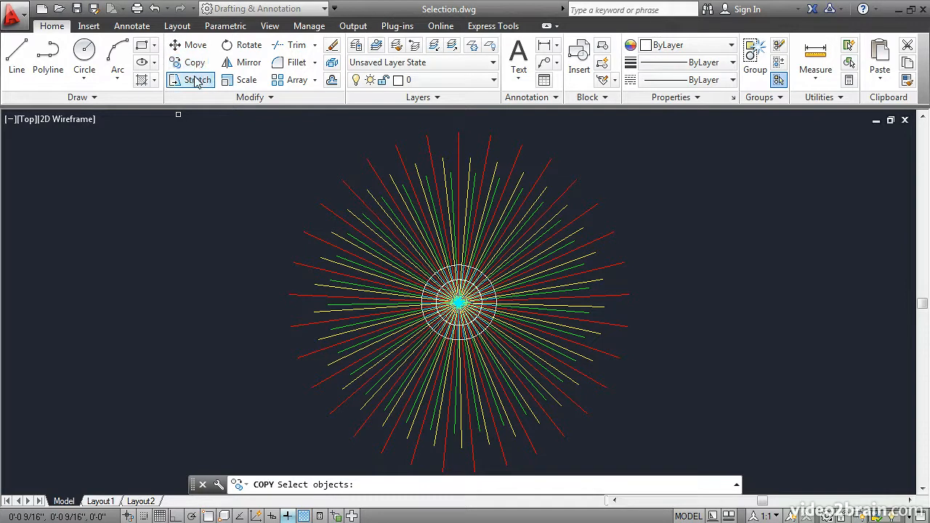
{"action": "left_click", "coordinate": [193, 80]}
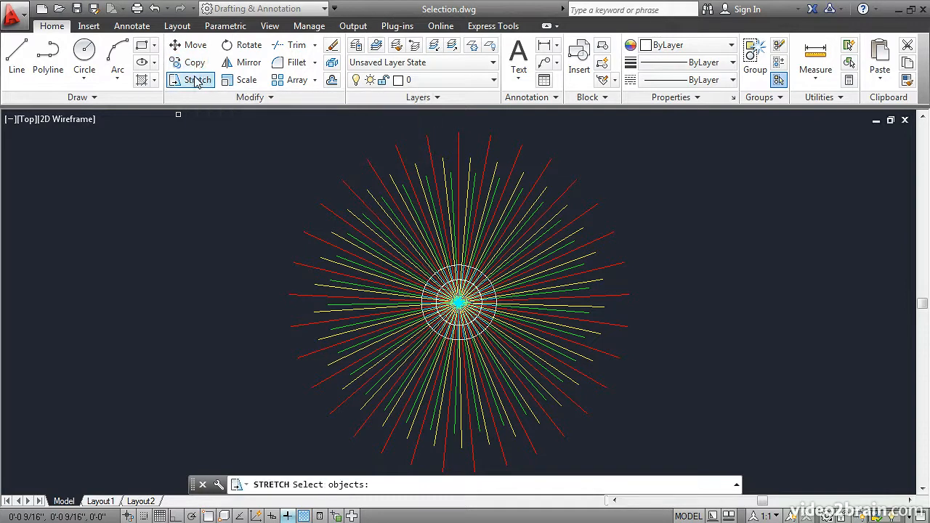
{"action": "left_click", "coordinate": [242, 45]}
{"action": "left_click", "coordinate": [244, 66]}
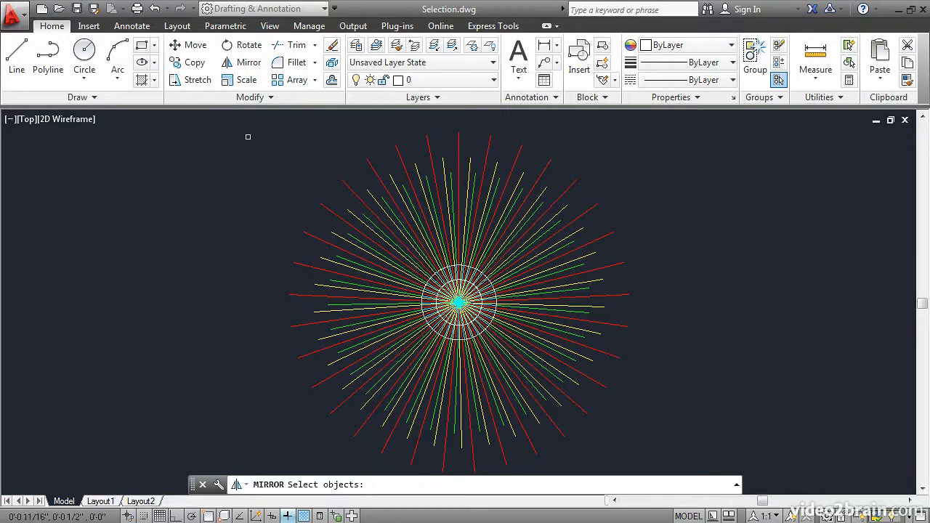
Erase eight individually picked radiating lines across the upper and right-hand parts of the starburst
{"action": "left_click", "coordinate": [332, 46]}
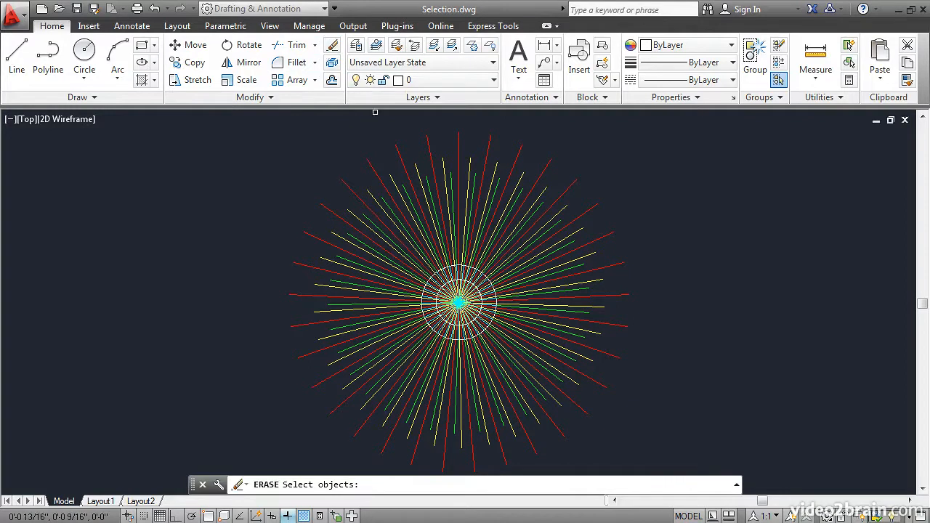
{"action": "left_click", "coordinate": [408, 174]}
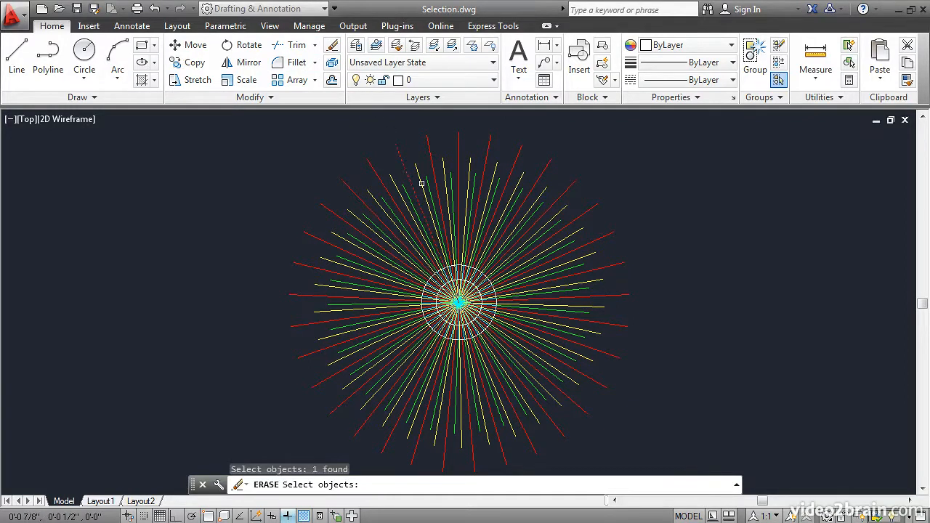
{"action": "left_click", "coordinate": [452, 200]}
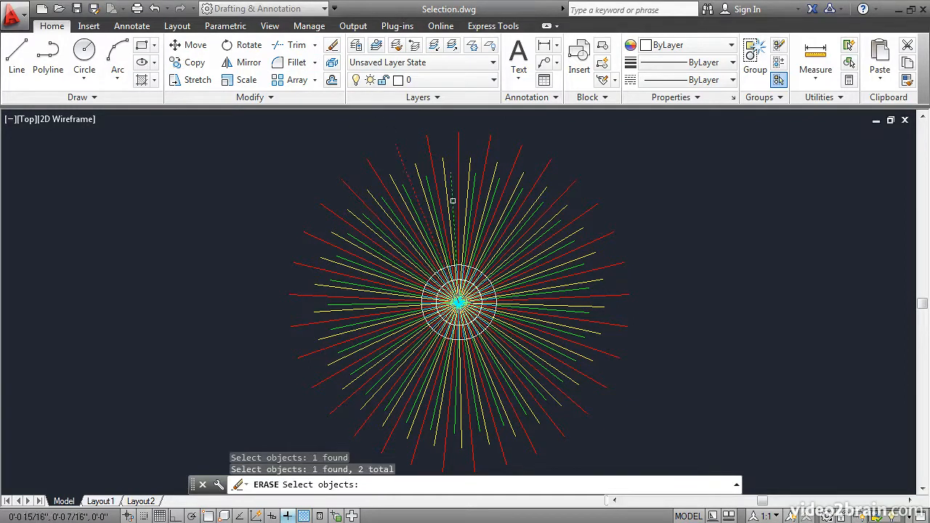
{"action": "left_click", "coordinate": [491, 233]}
{"action": "left_click", "coordinate": [521, 267]}
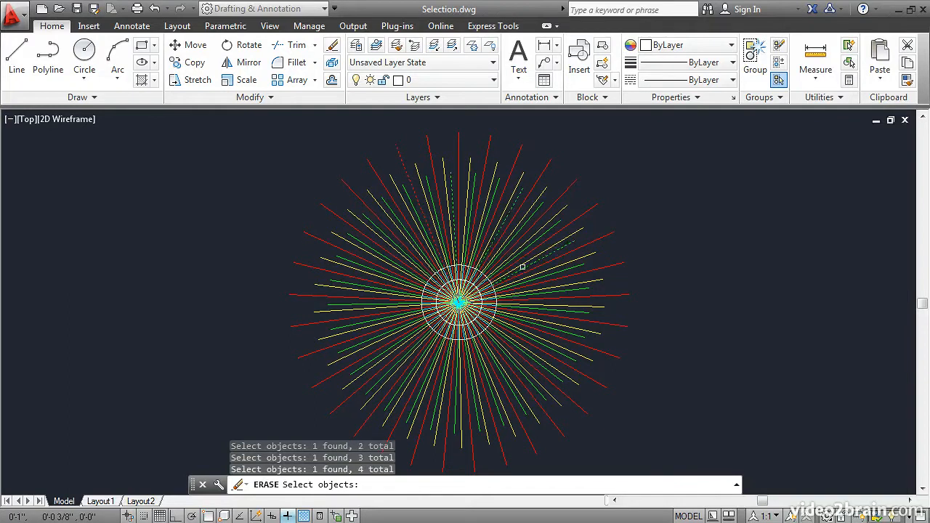
{"action": "left_click", "coordinate": [527, 280]}
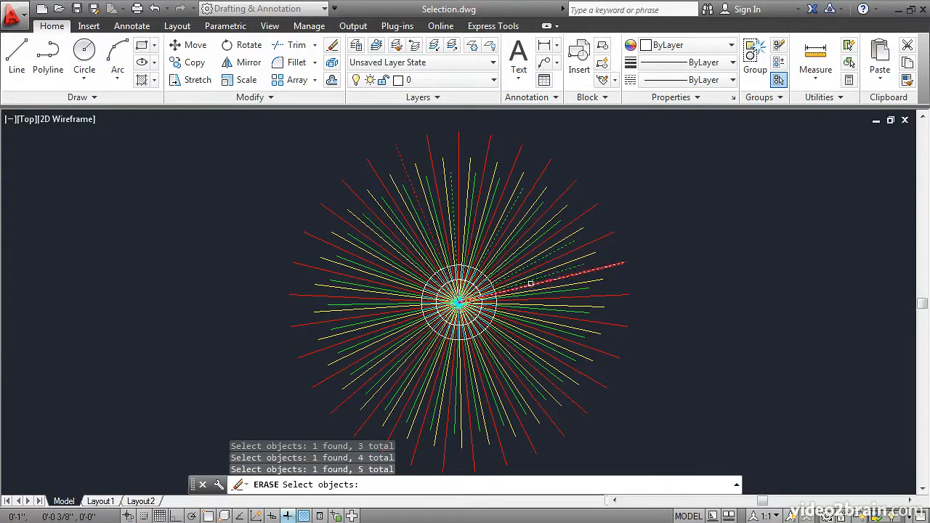
{"action": "left_click", "coordinate": [536, 290]}
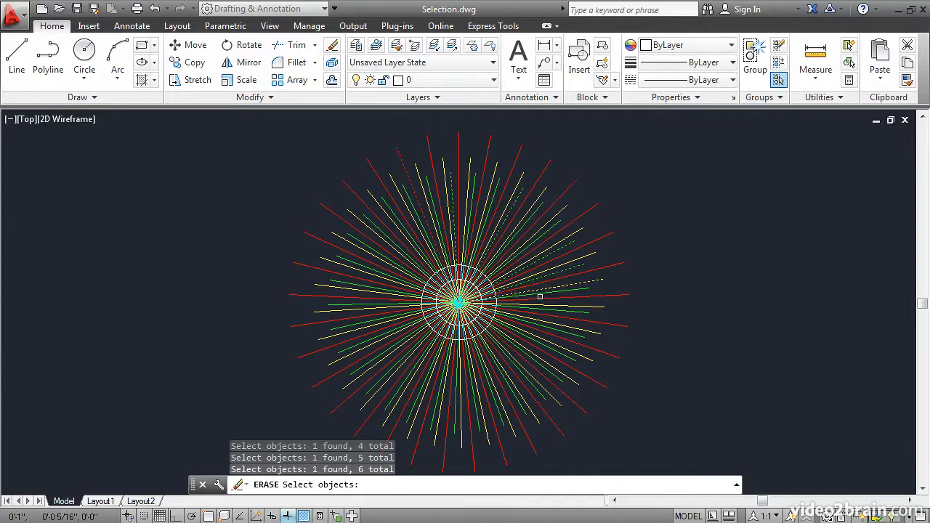
{"action": "left_click", "coordinate": [541, 298]}
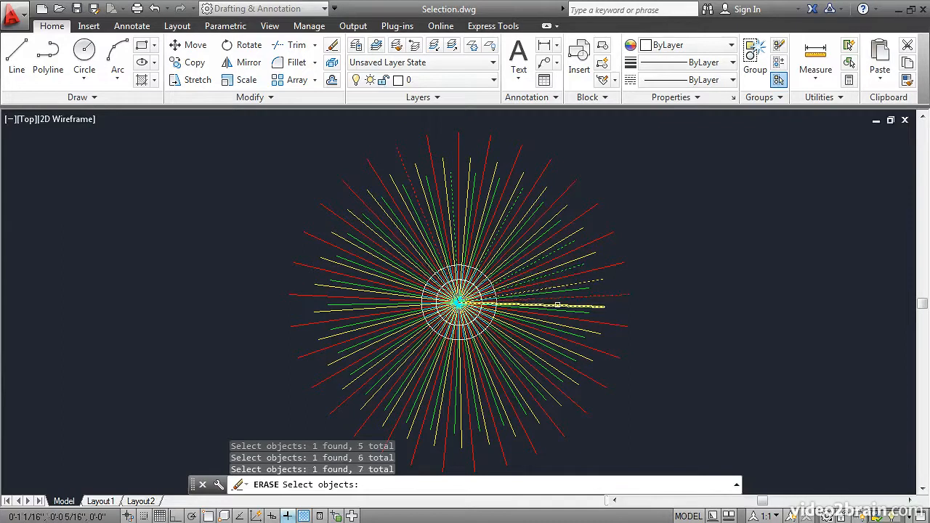
{"action": "left_click", "coordinate": [557, 305]}
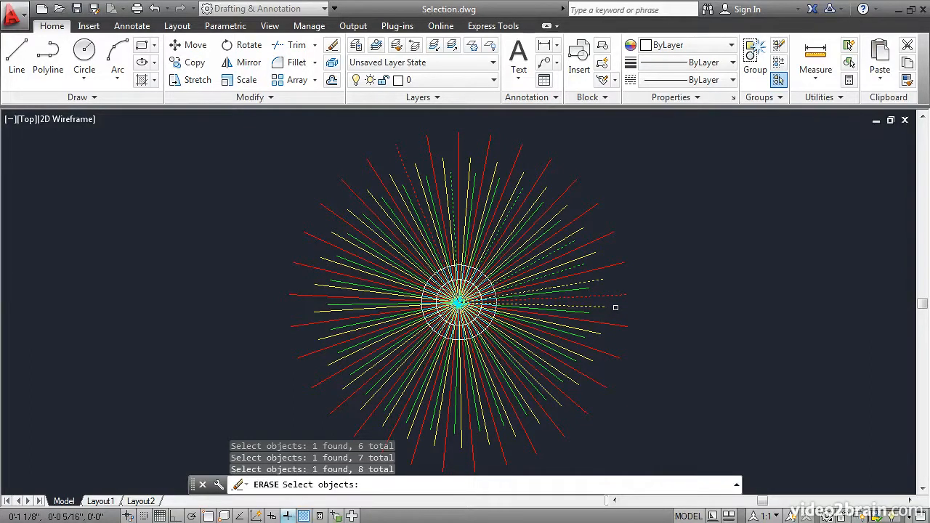
{"action": "key", "text": "Return"}
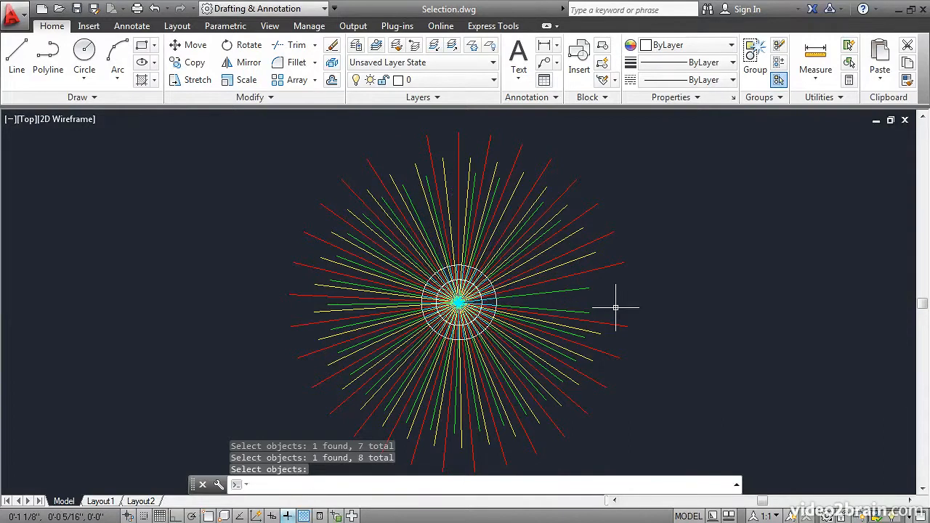
Erase the two circles and the cyan spokes using a window selection around the outer circle, and undo the erasure
{"action": "scroll", "coordinate": [520, 305], "scroll_direction": "down", "scroll_amount": 2}
{"action": "scroll", "coordinate": [508, 305], "scroll_direction": "up", "scroll_amount": 4}
{"action": "scroll", "coordinate": [507, 305], "scroll_direction": "up", "scroll_amount": 2}
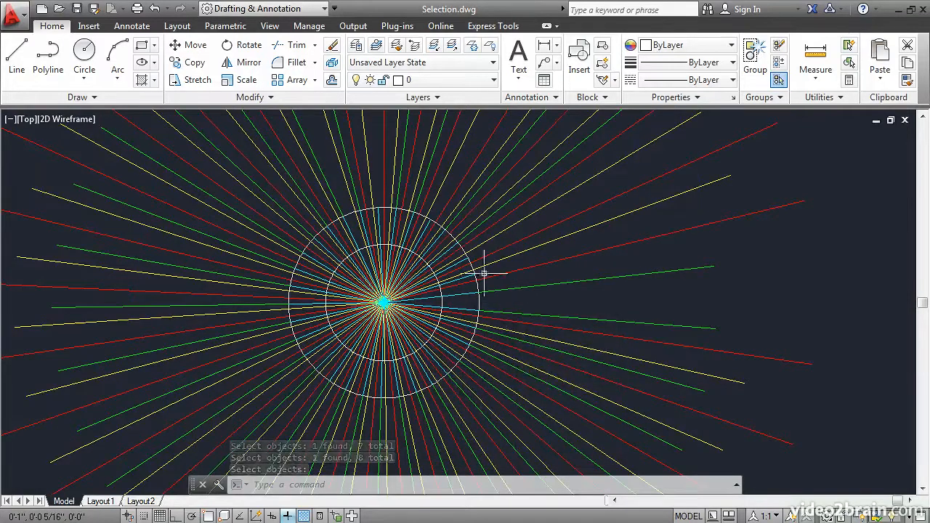
{"action": "left_click", "coordinate": [332, 48]}
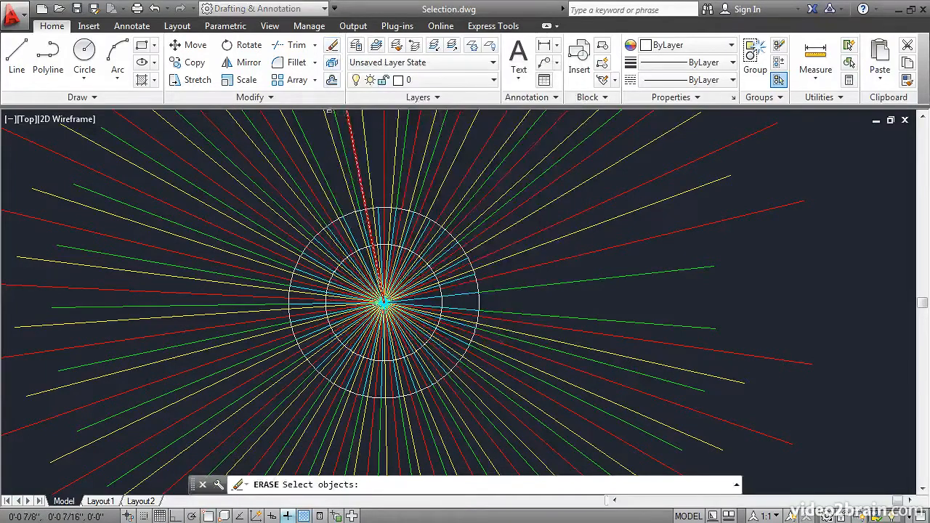
{"action": "left_click", "coordinate": [202, 161]}
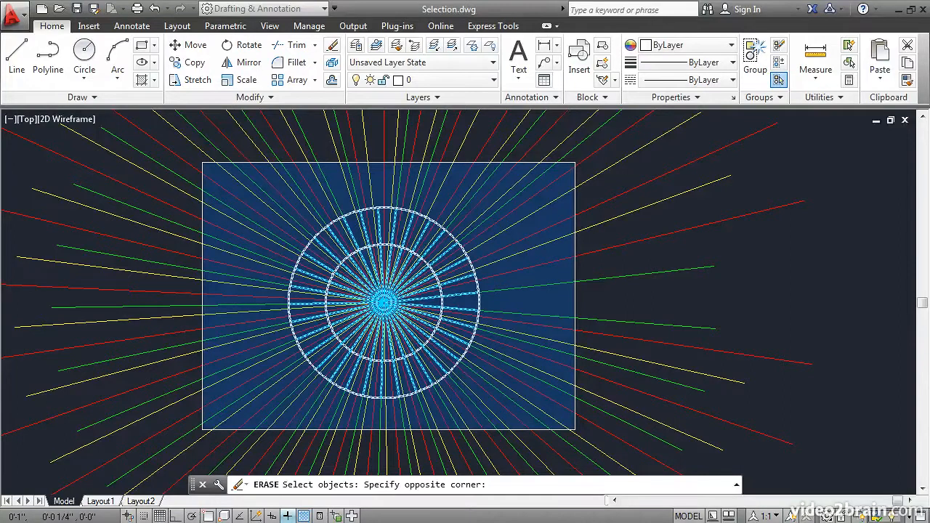
{"action": "left_click", "coordinate": [575, 429]}
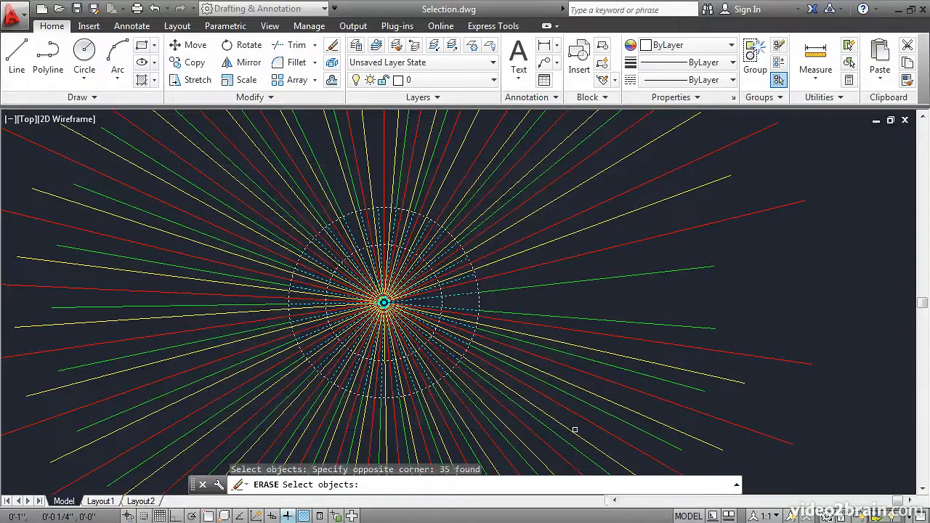
{"action": "key", "text": "Return"}
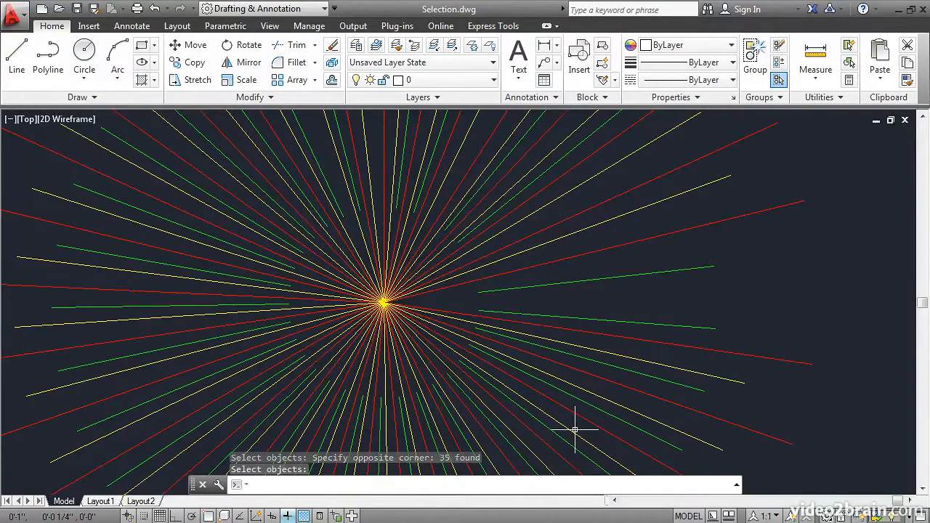
{"action": "left_click", "coordinate": [155, 8]}
{"action": "mouse_move", "coordinate": [170, 135]}
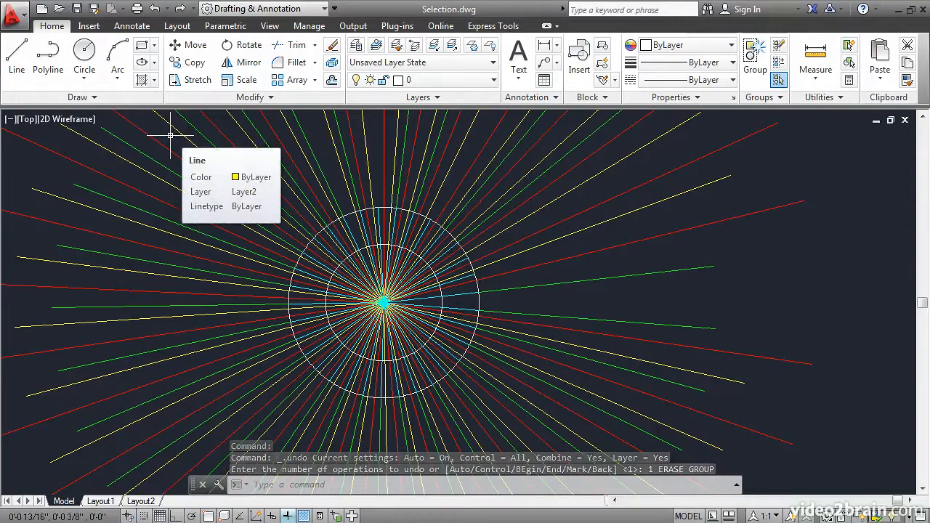
Erase every object touched by a crossing selection drawn over both circles, and undo the erasure
{"action": "left_click", "coordinate": [331, 46]}
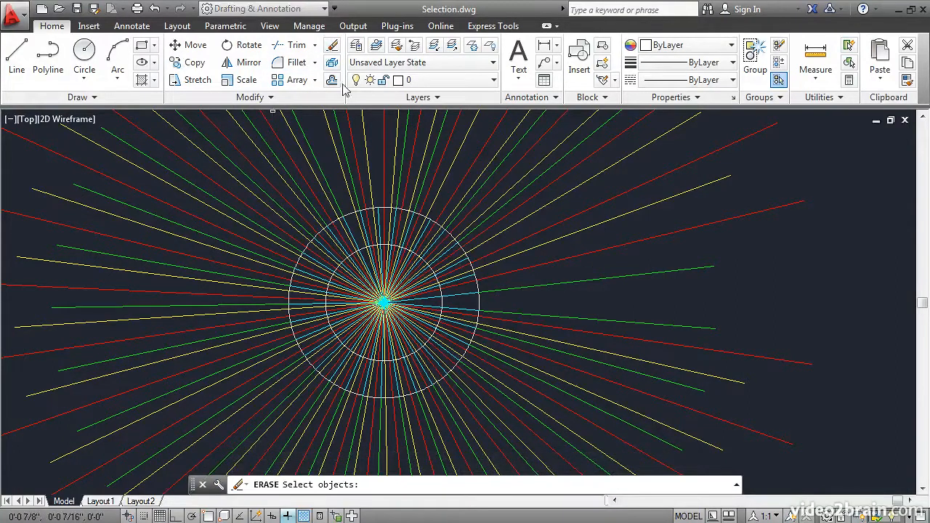
{"action": "left_click", "coordinate": [566, 419]}
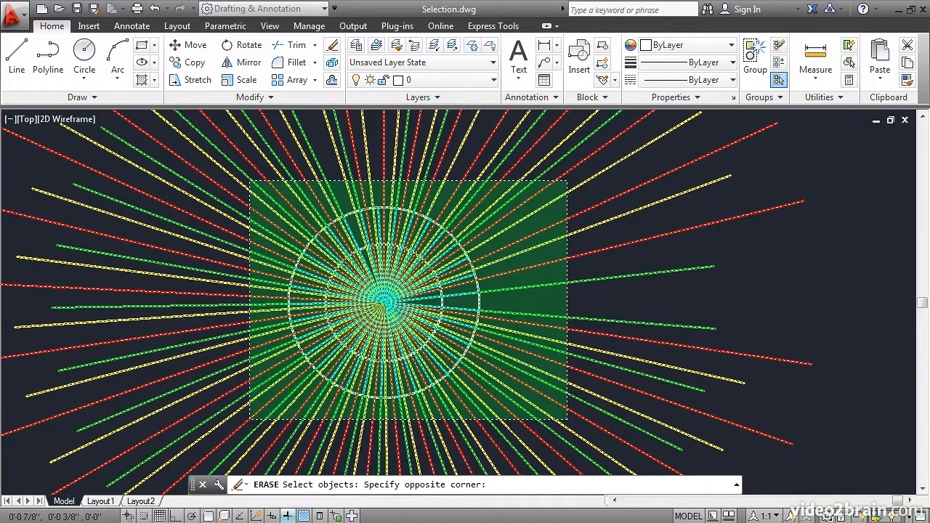
{"action": "left_click", "coordinate": [247, 174]}
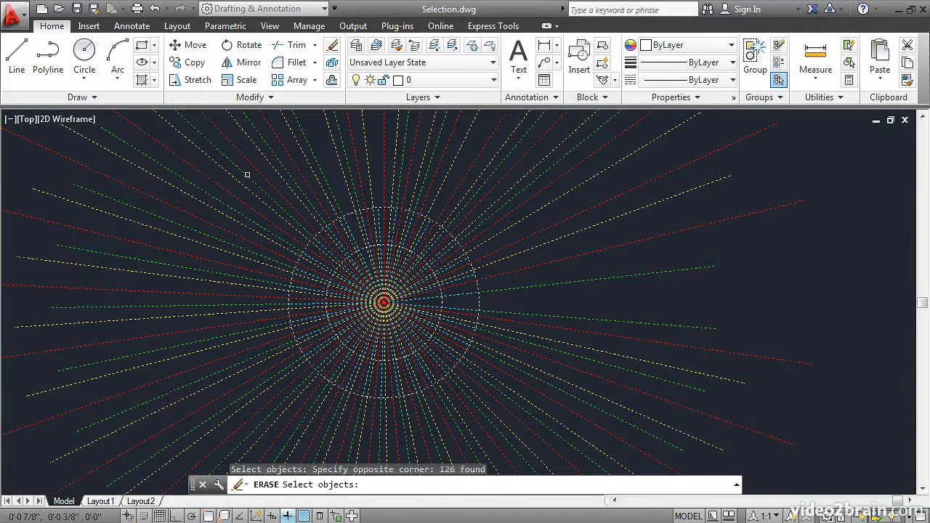
{"action": "key", "text": "Return"}
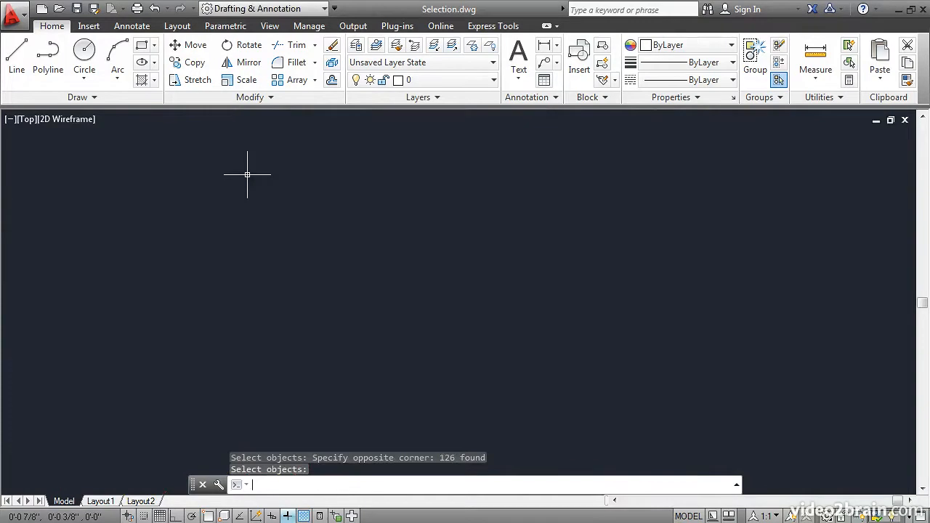
{"action": "left_click", "coordinate": [155, 9]}
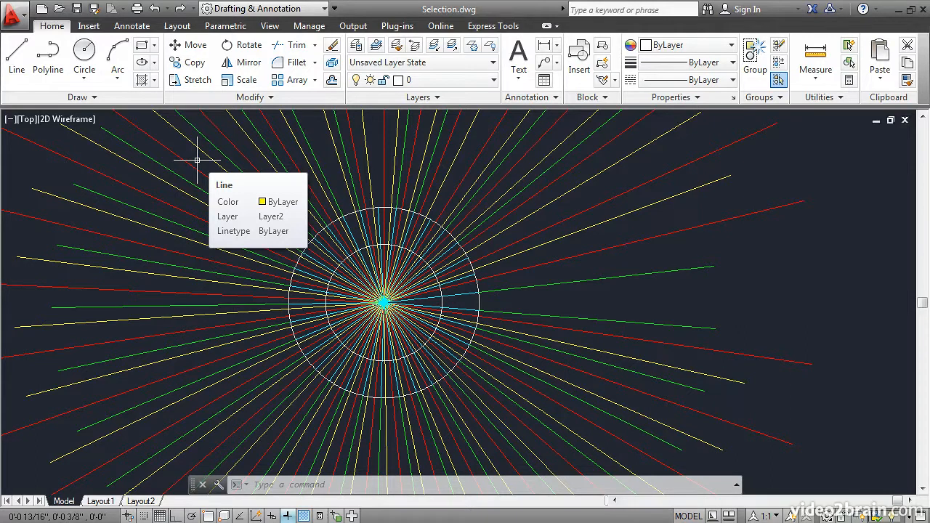
Erase the red, yellow and green radiating lines using a fence selection drawn around the outer circle, and undo the erasure
{"action": "left_click", "coordinate": [284, 118]}
{"action": "left_click", "coordinate": [332, 44]}
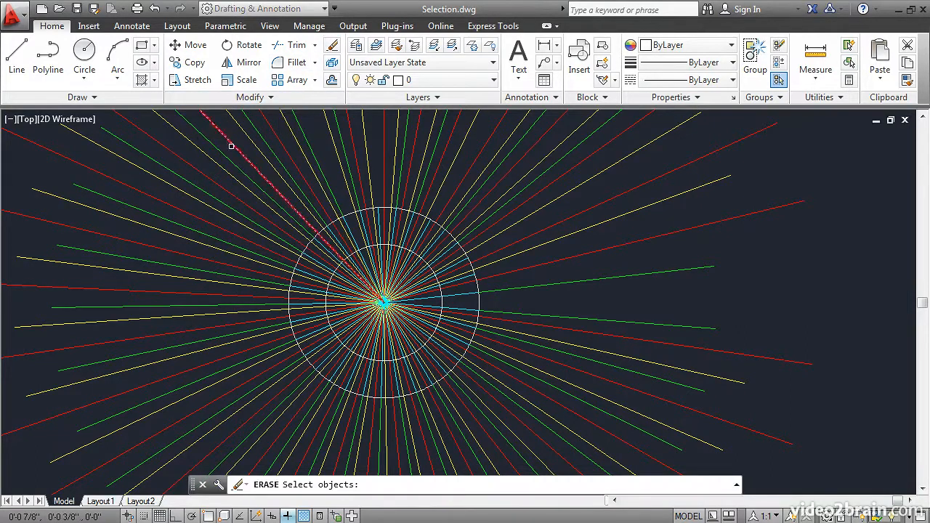
{"action": "type", "text": "f"}
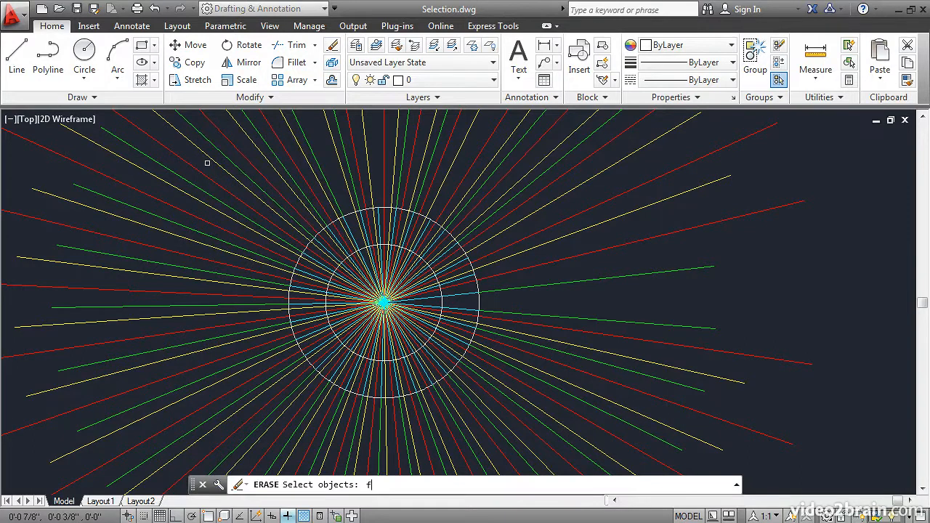
{"action": "key", "text": "Return"}
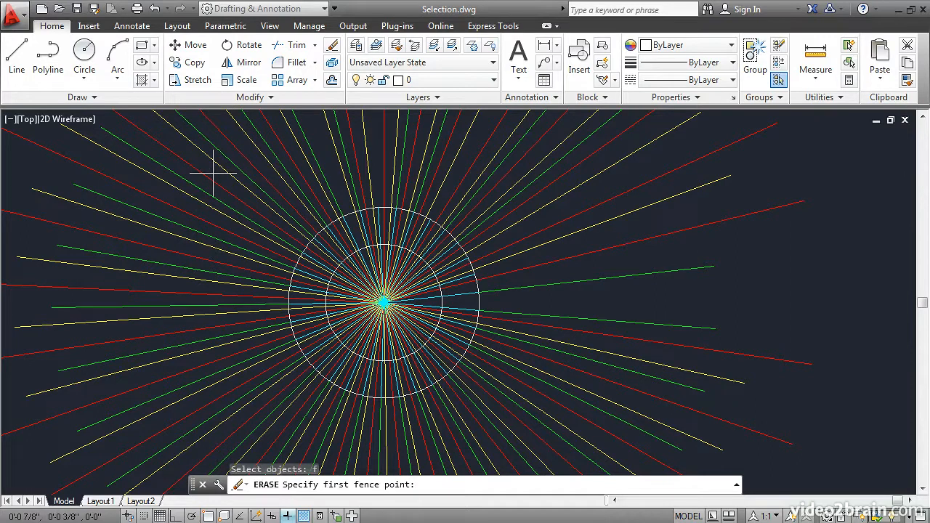
{"action": "left_click", "coordinate": [213, 172]}
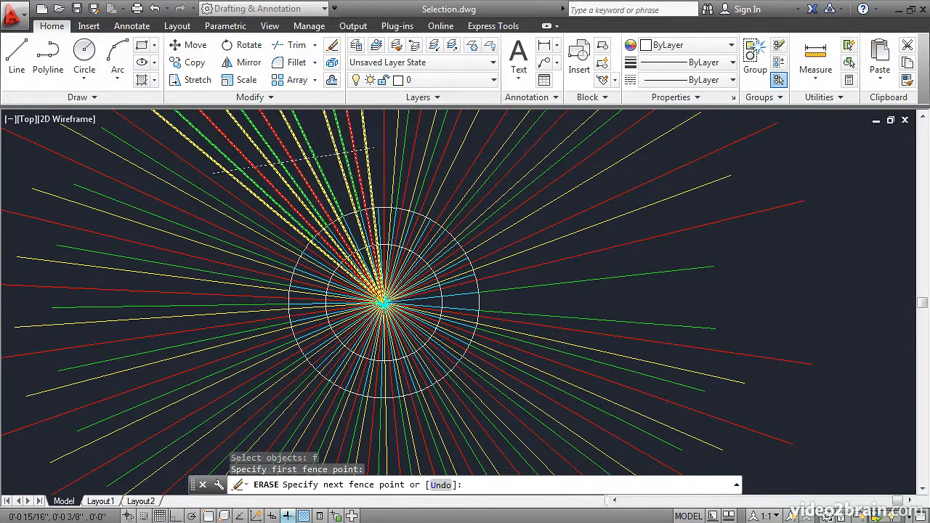
{"action": "left_click", "coordinate": [375, 148]}
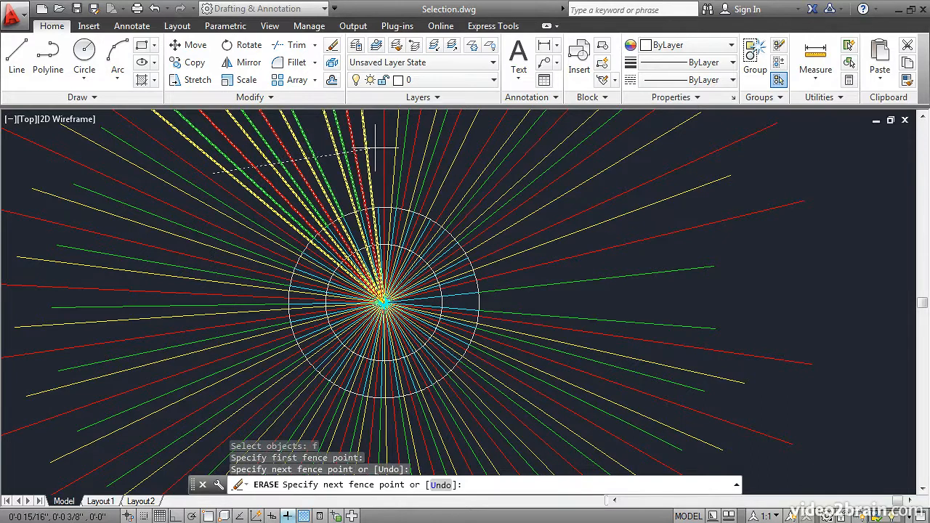
{"action": "left_click", "coordinate": [521, 215]}
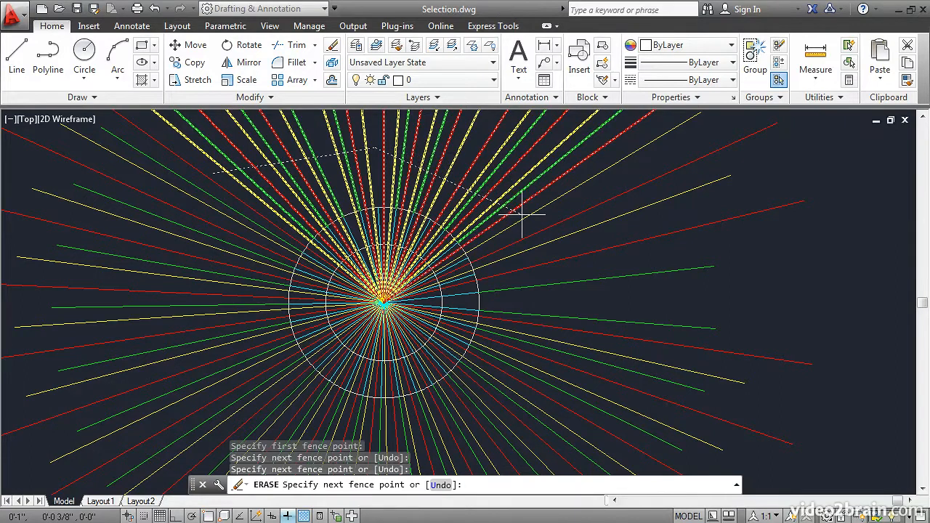
{"action": "left_click", "coordinate": [535, 385]}
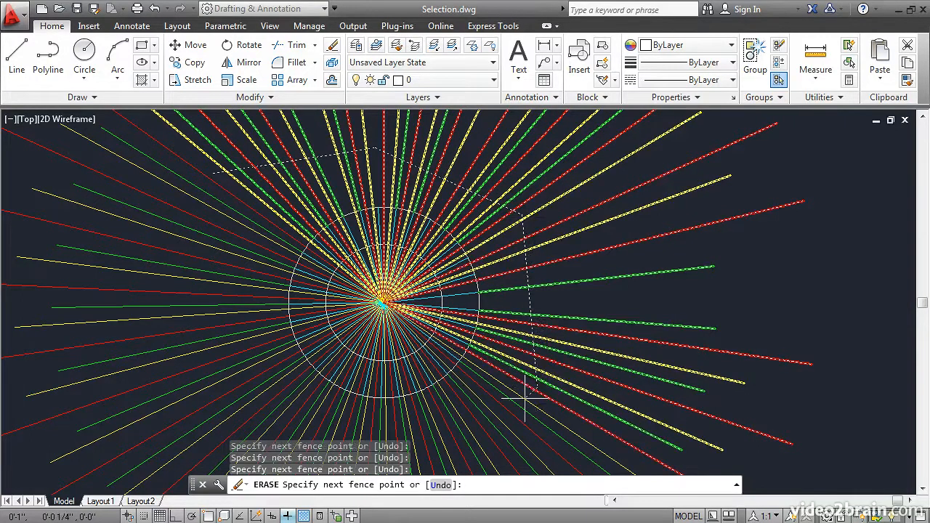
{"action": "left_click", "coordinate": [274, 430]}
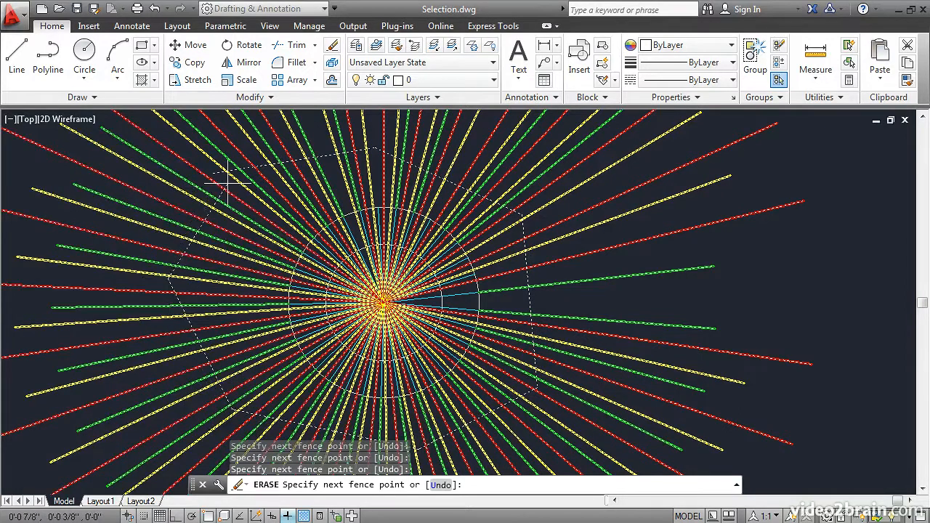
{"action": "key", "text": "Return"}
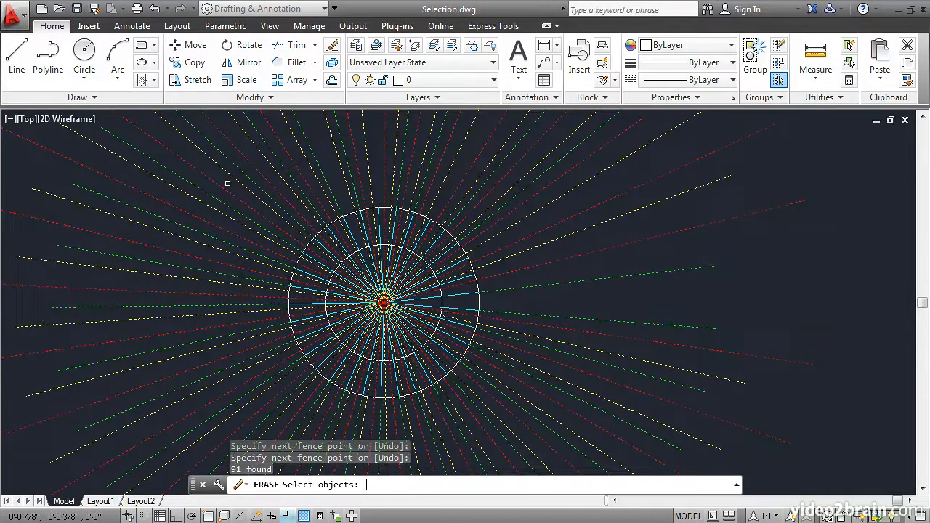
{"action": "key", "text": "Return"}
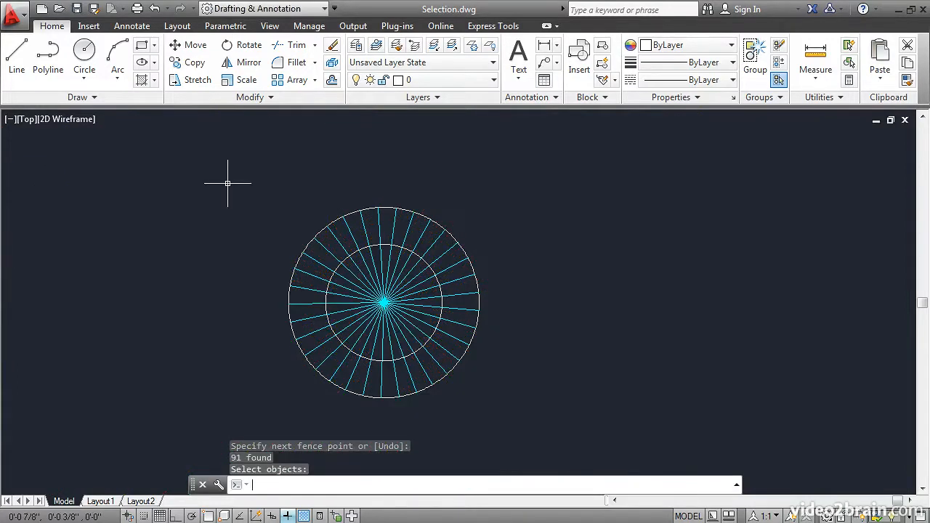
{"action": "left_click", "coordinate": [154, 8]}
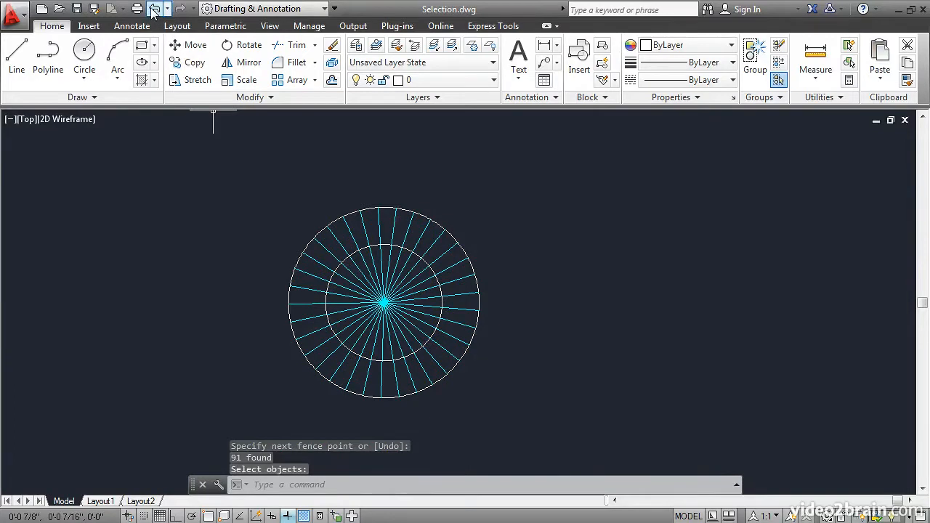
{"action": "mouse_move", "coordinate": [254, 153]}
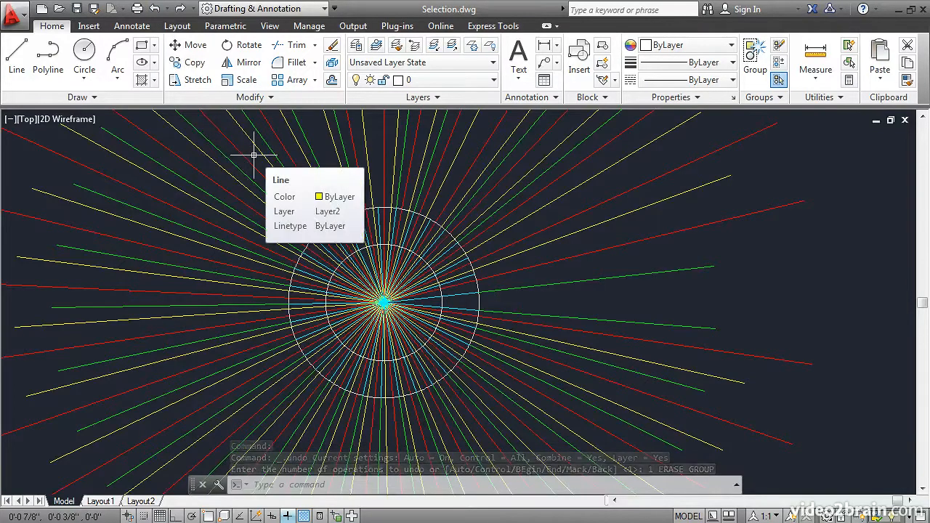
Start the Erase command with all objects selected, and switch to removing objects from the selection
{"action": "left_click", "coordinate": [332, 46]}
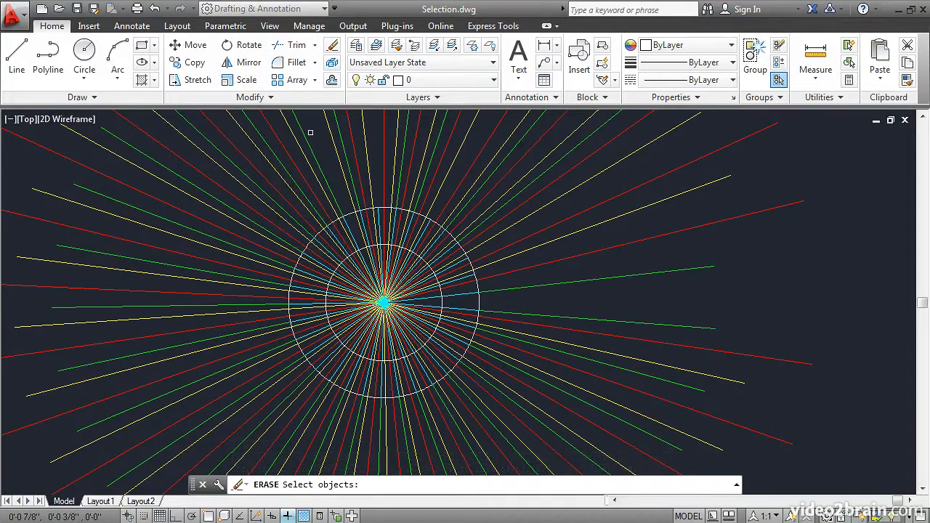
{"action": "type", "text": "all"}
{"action": "key", "text": "Return"}
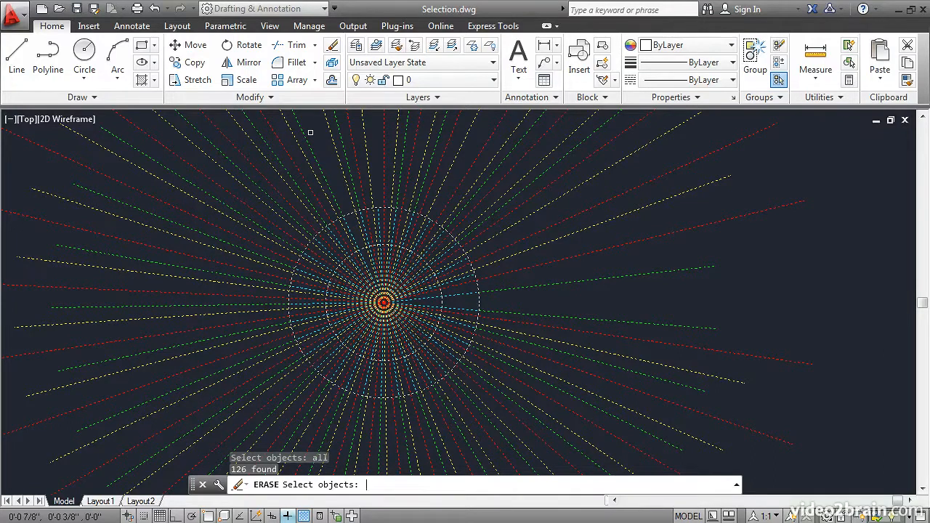
{"action": "type", "text": "r"}
{"action": "key", "text": "Return"}
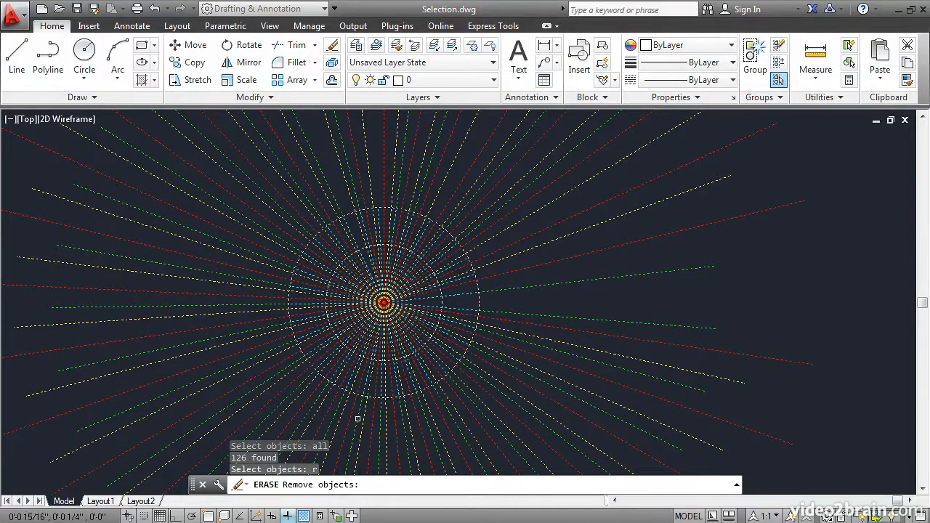
Exclude from the erase selection two individually picked red lines, the upper lines using a crossing, and the inner circle with nearby cyan spokes using a window
{"action": "left_click", "coordinate": [313, 186]}
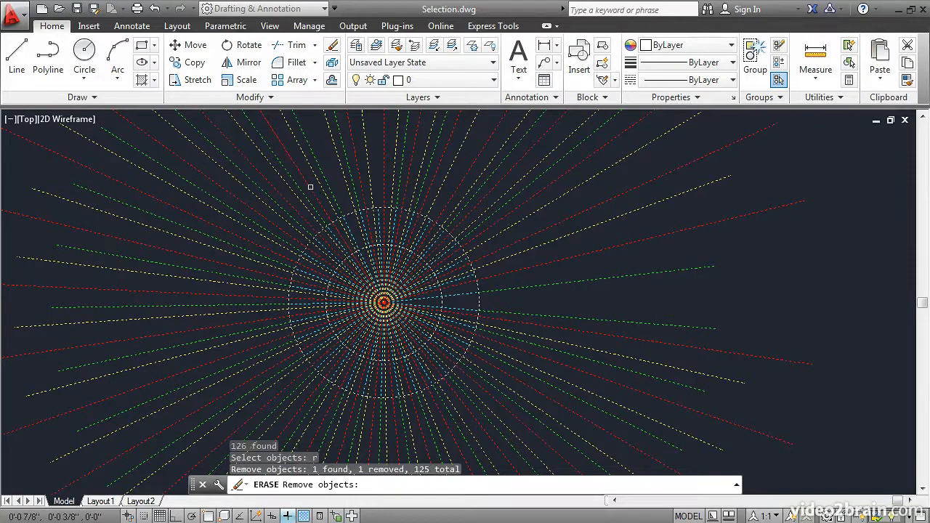
{"action": "left_click", "coordinate": [358, 177]}
{"action": "left_click", "coordinate": [455, 168]}
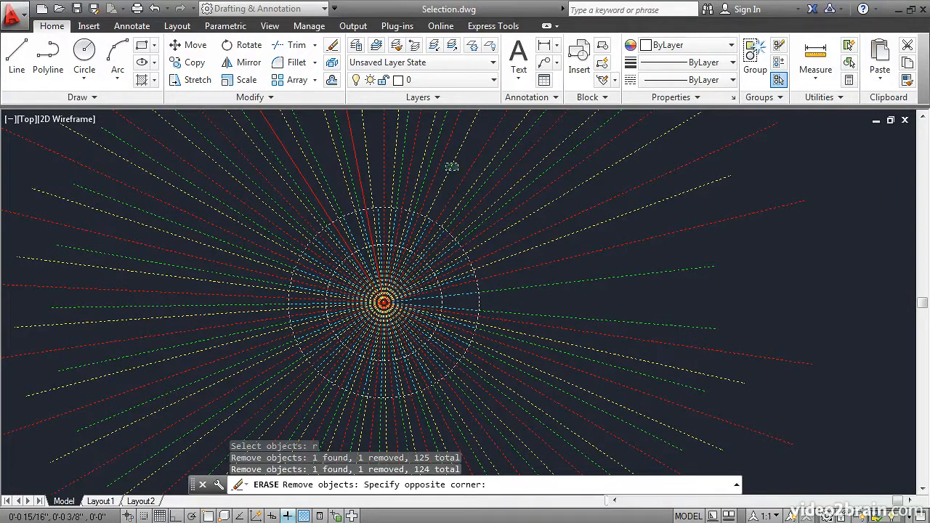
{"action": "left_click", "coordinate": [391, 141]}
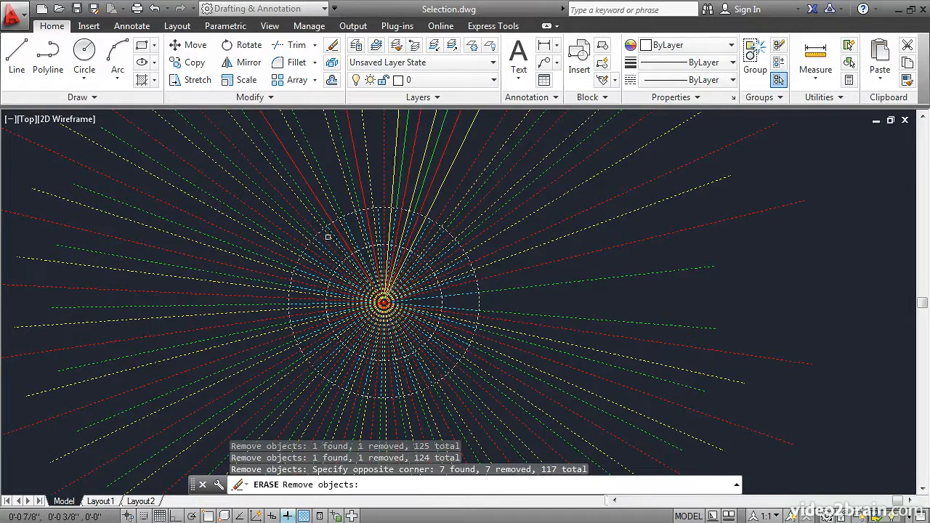
{"action": "left_click", "coordinate": [290, 230]}
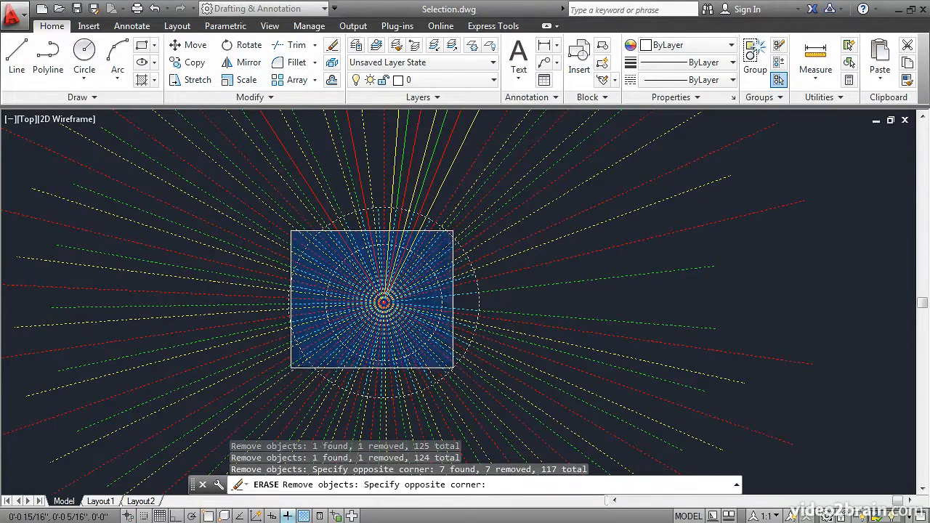
{"action": "left_click", "coordinate": [453, 367]}
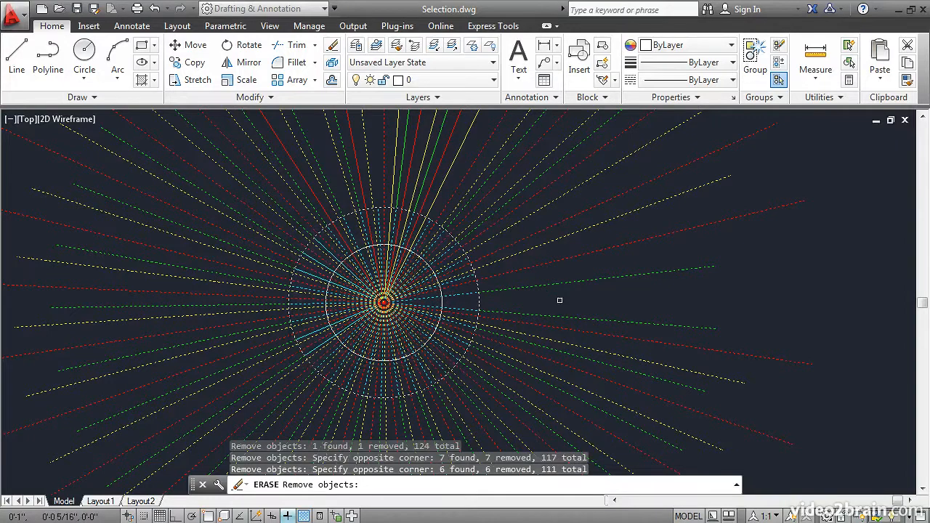
Exclude the lines radiating to the lower right using a fence, and erase all objects still selected
{"action": "type", "text": "f"}
{"action": "key", "text": "Return"}
{"action": "left_click", "coordinate": [517, 369]}
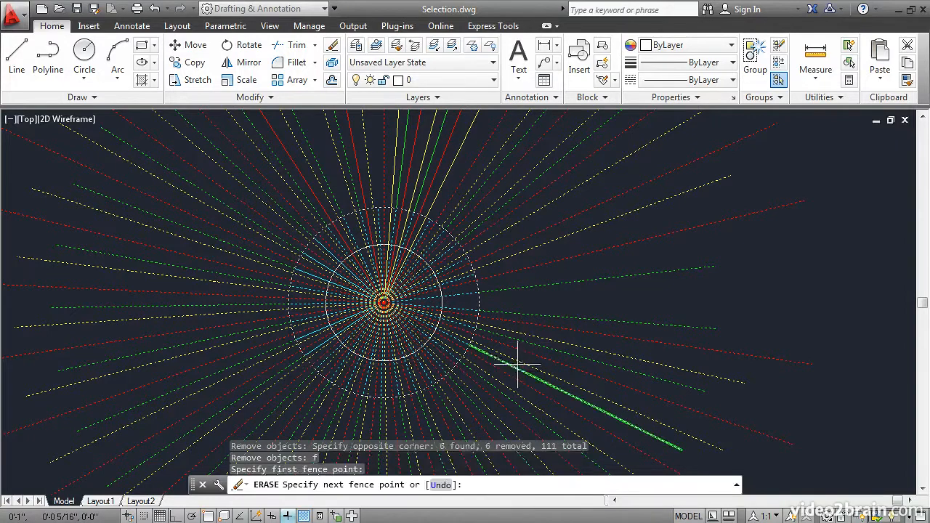
{"action": "left_click", "coordinate": [537, 304]}
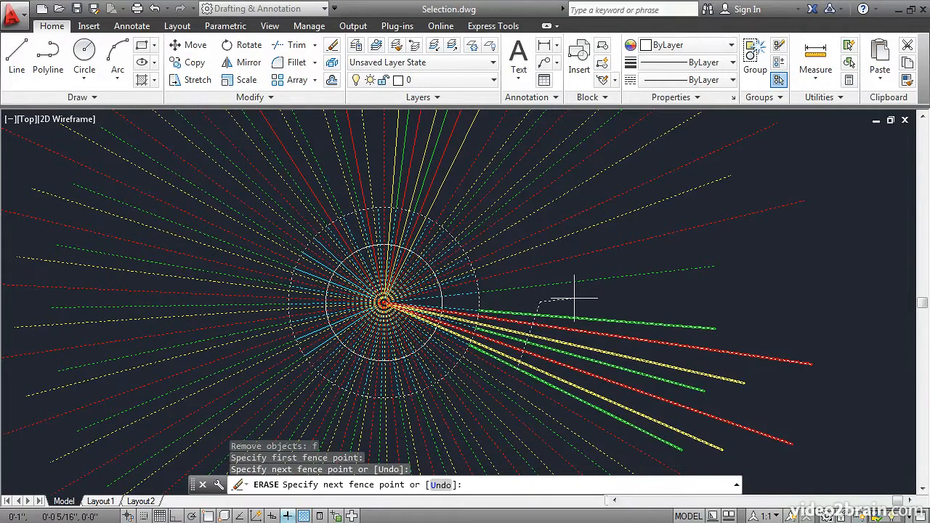
{"action": "key", "text": "Return"}
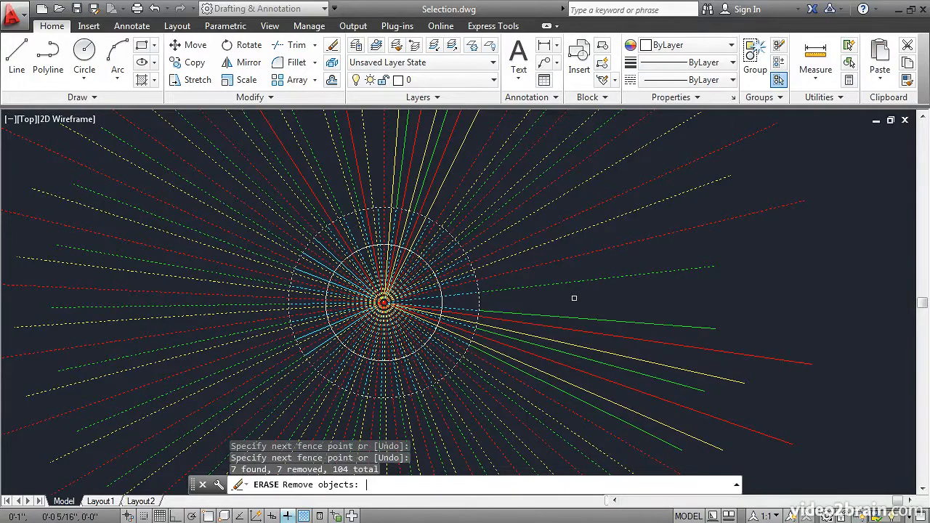
{"action": "key", "text": "Return"}
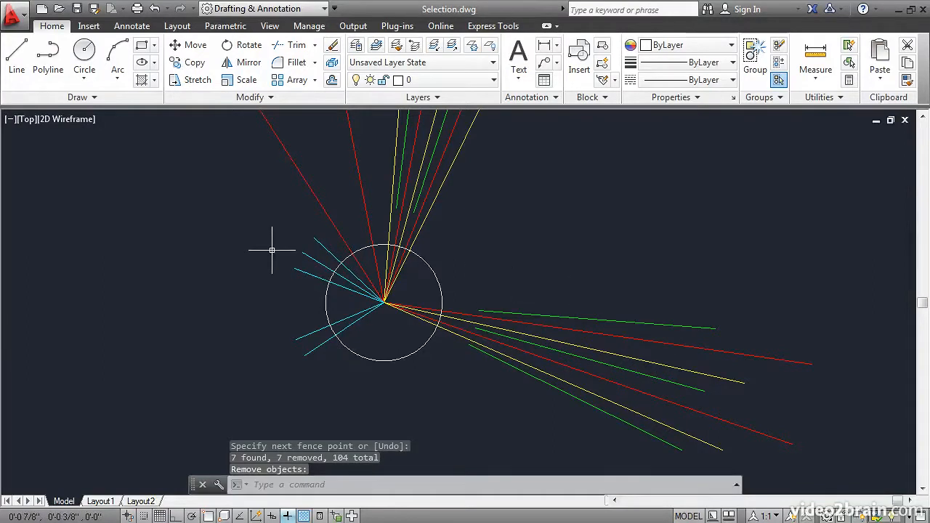
Draw two circles side by side in the empty area right of the starburst, making the right-hand one smaller
{"action": "left_click", "coordinate": [85, 52]}
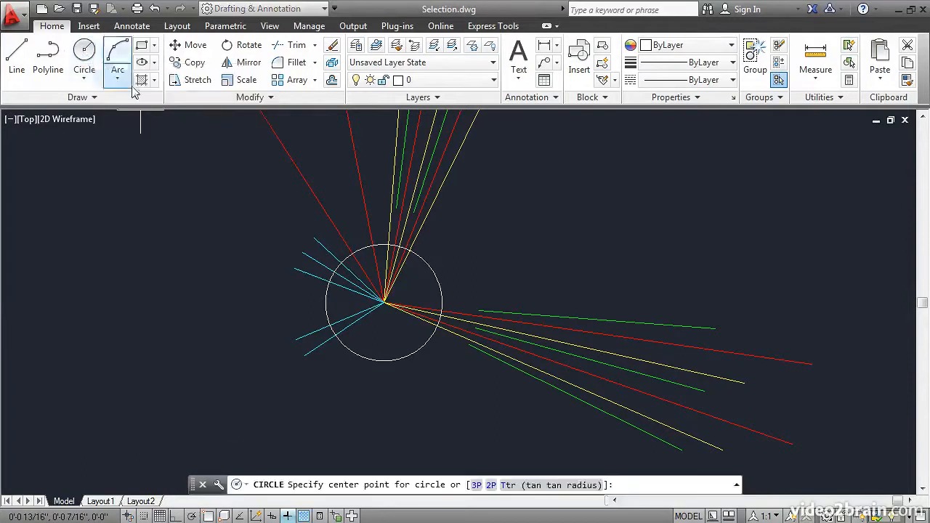
{"action": "left_click", "coordinate": [532, 245]}
{"action": "left_click", "coordinate": [520, 268]}
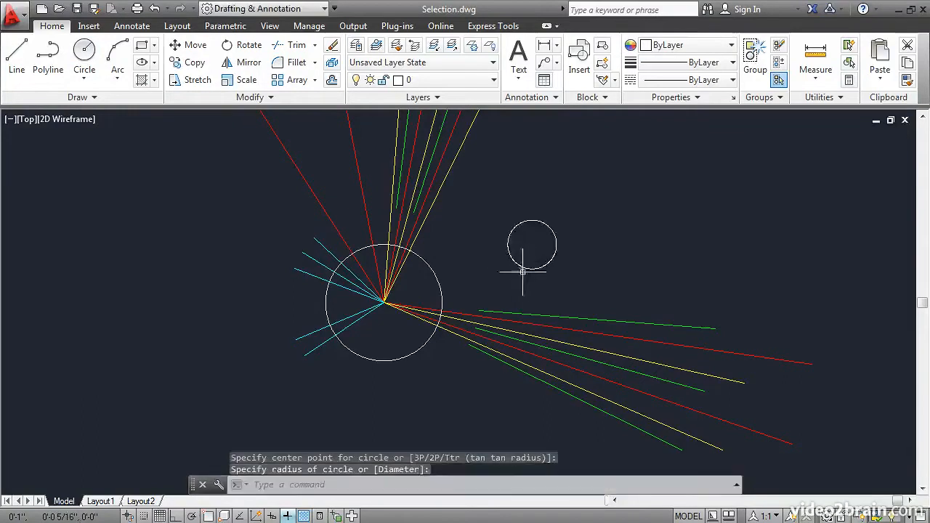
{"action": "key", "text": "Return"}
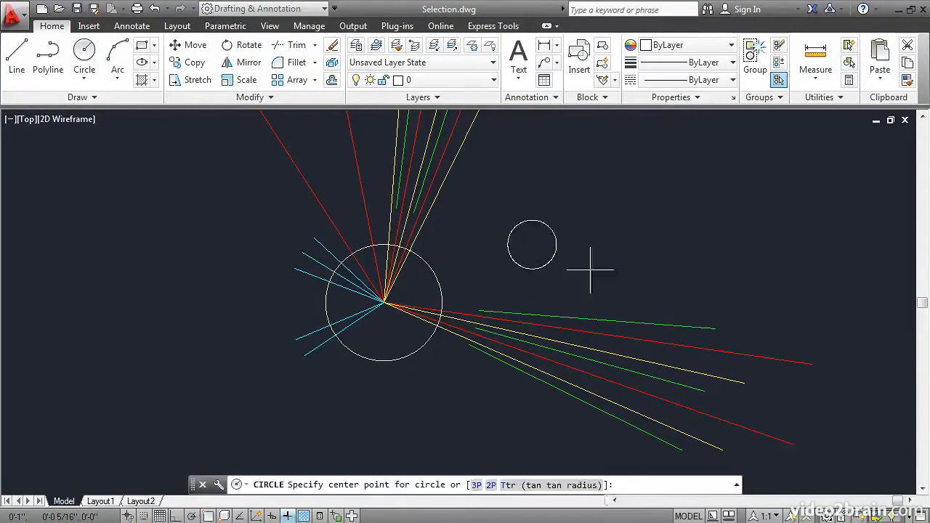
{"action": "left_click", "coordinate": [615, 236]}
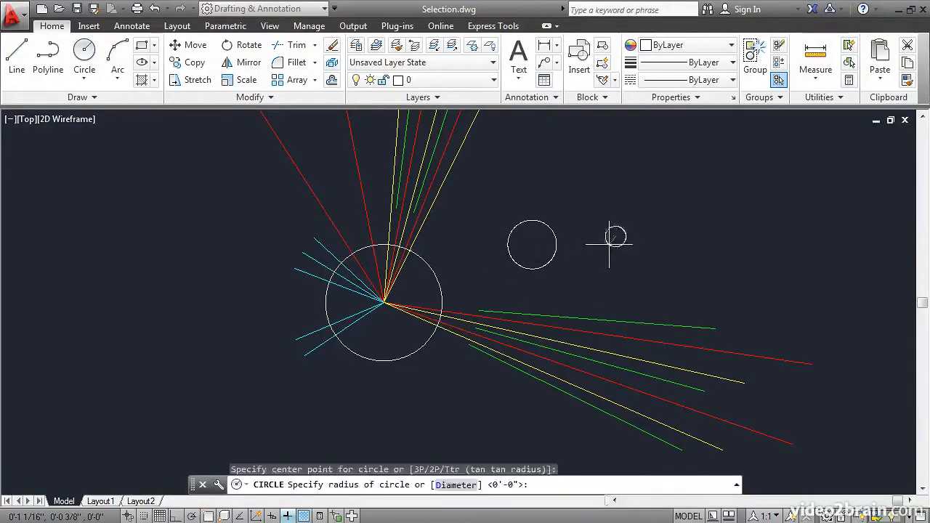
{"action": "left_click", "coordinate": [605, 249]}
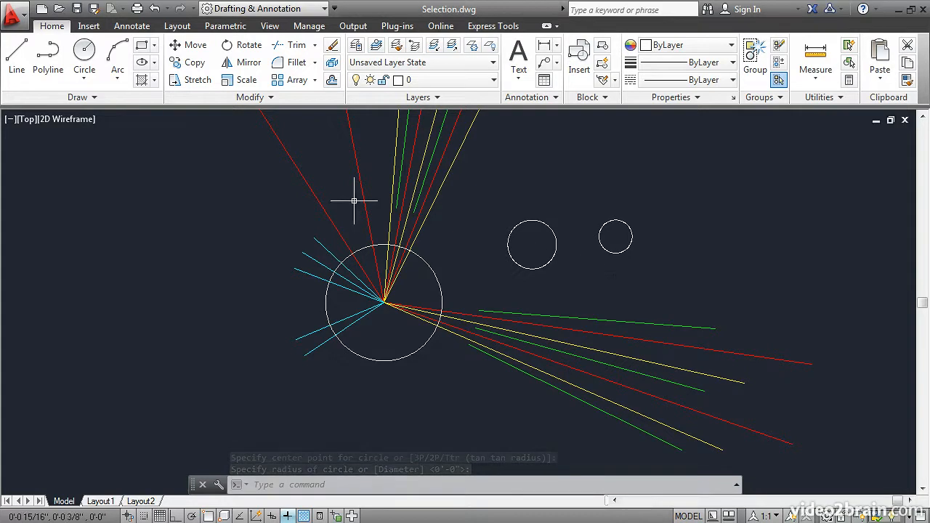
Copy the last-drawn small circle, using the Last selection option, to two spots farther right, one slightly higher and one lower
{"action": "left_click", "coordinate": [190, 63]}
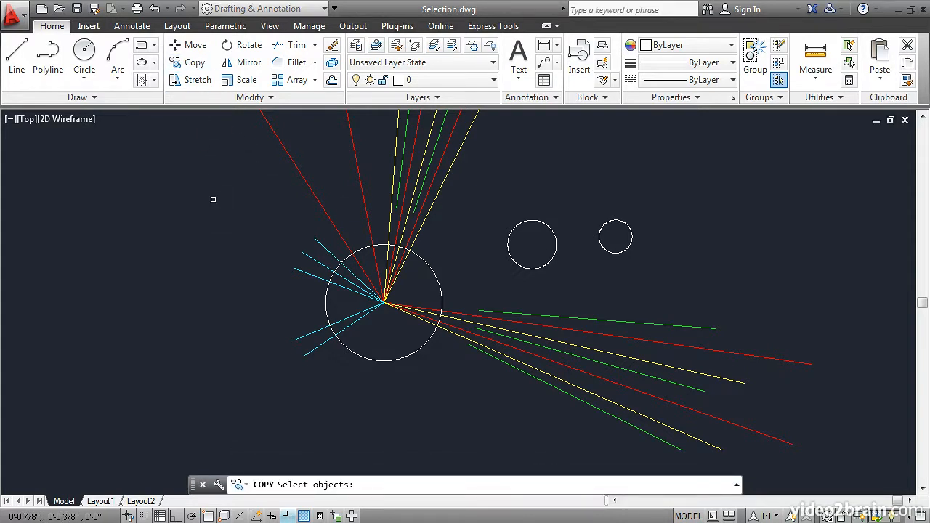
{"action": "type", "text": "l"}
{"action": "key", "text": "Return"}
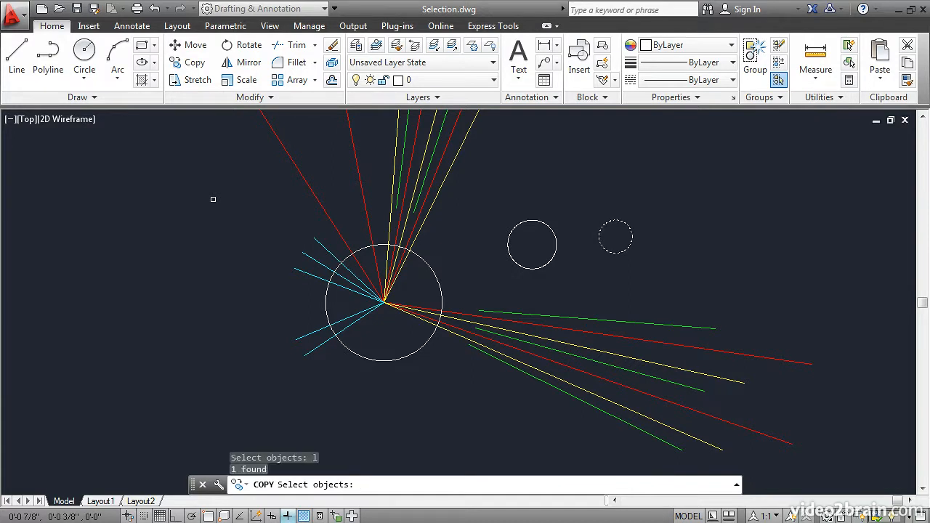
{"action": "key", "text": "Return"}
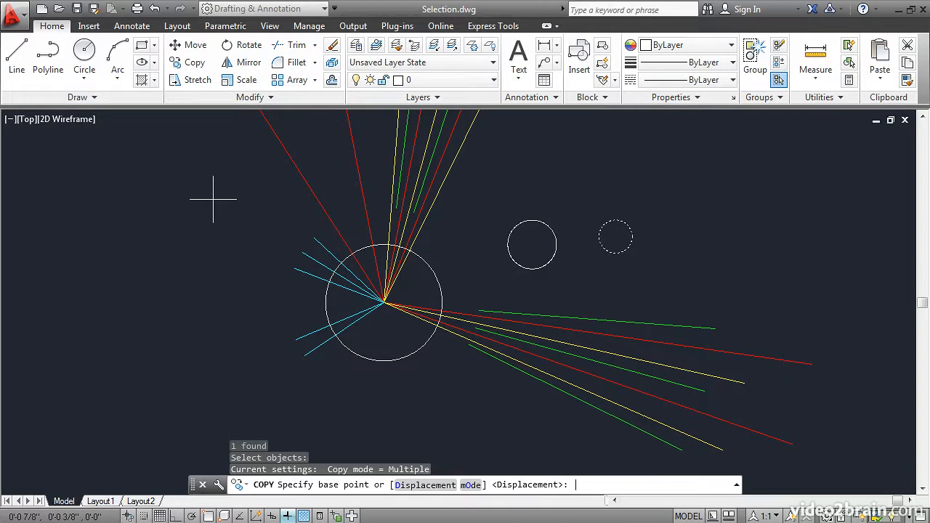
{"action": "left_click", "coordinate": [582, 177]}
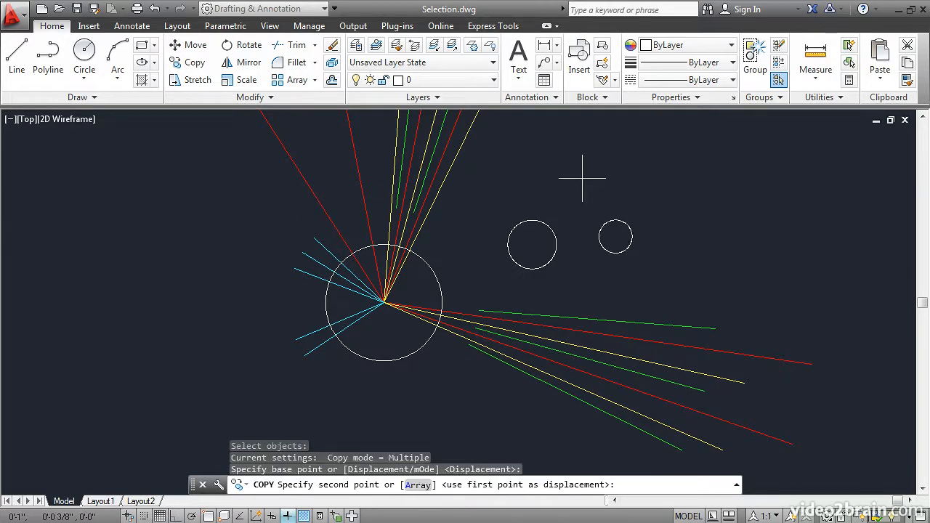
{"action": "left_click", "coordinate": [707, 152]}
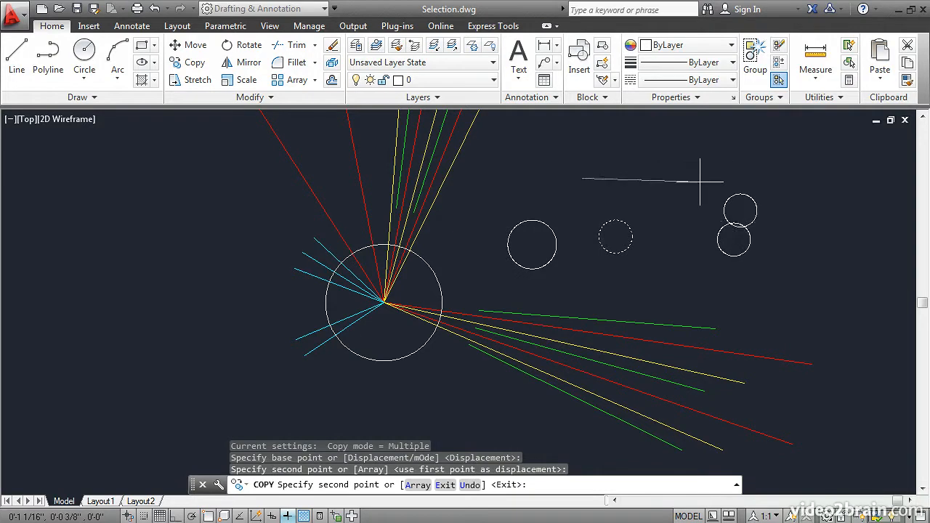
{"action": "left_click", "coordinate": [697, 240]}
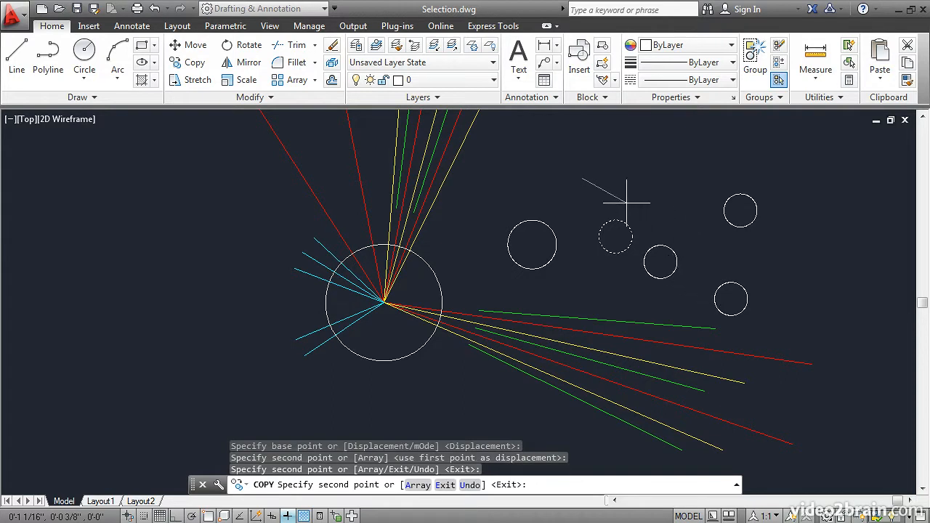
{"action": "key", "text": "Return"}
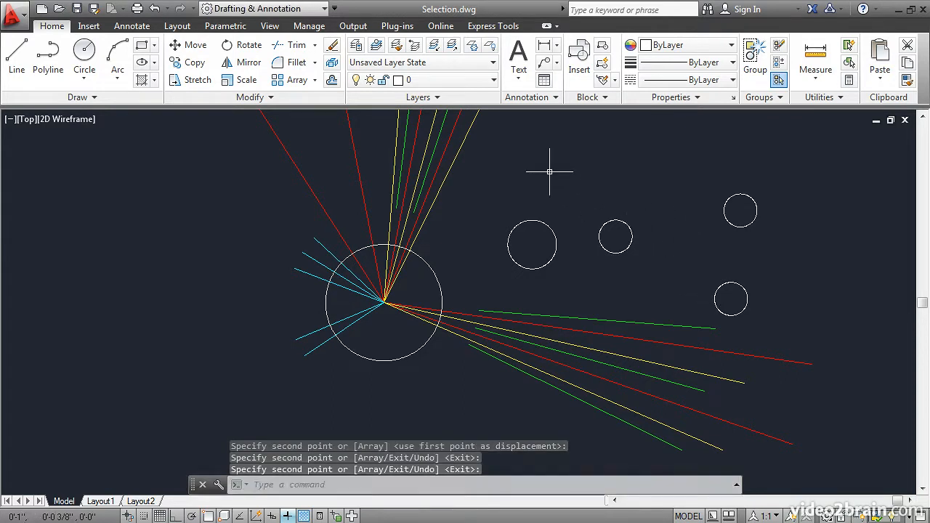
Move the original small circle up and slightly right, selecting it with the Previous option
{"action": "left_click", "coordinate": [195, 46]}
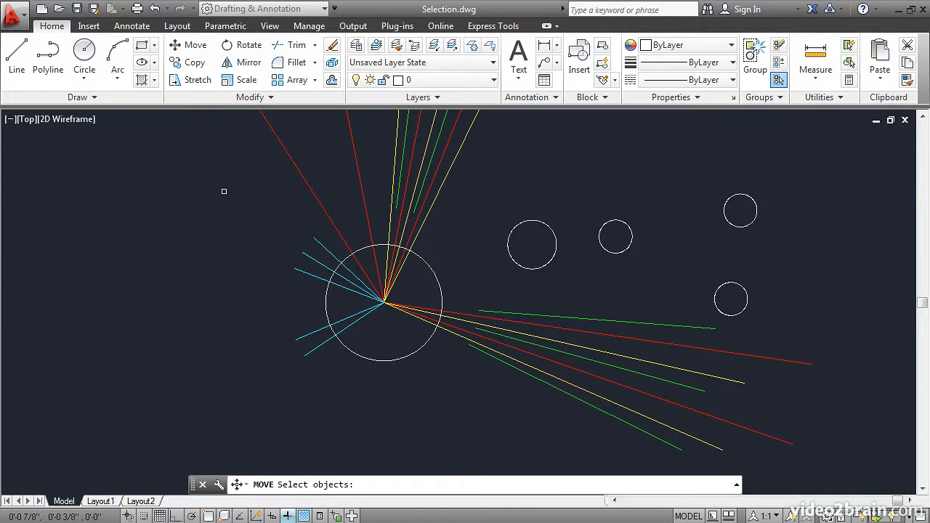
{"action": "type", "text": "p"}
{"action": "key", "text": "Return"}
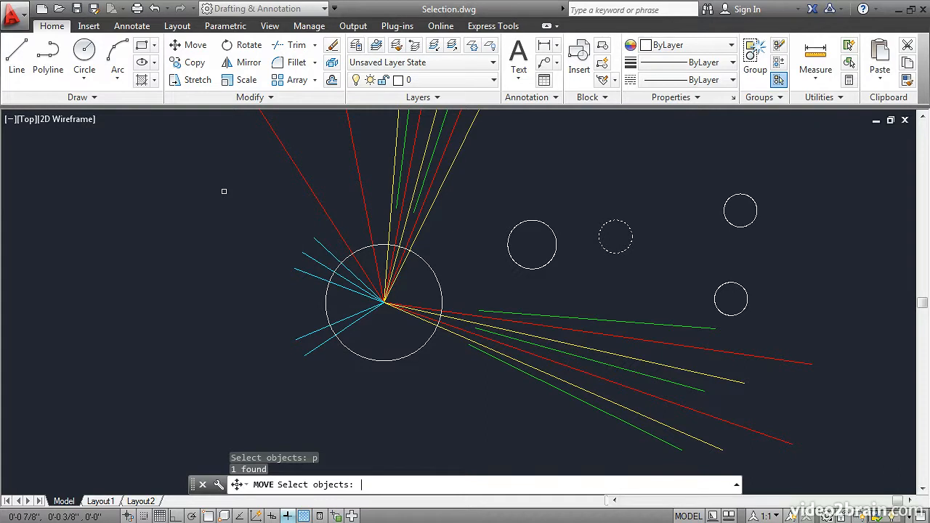
{"action": "key", "text": "Return"}
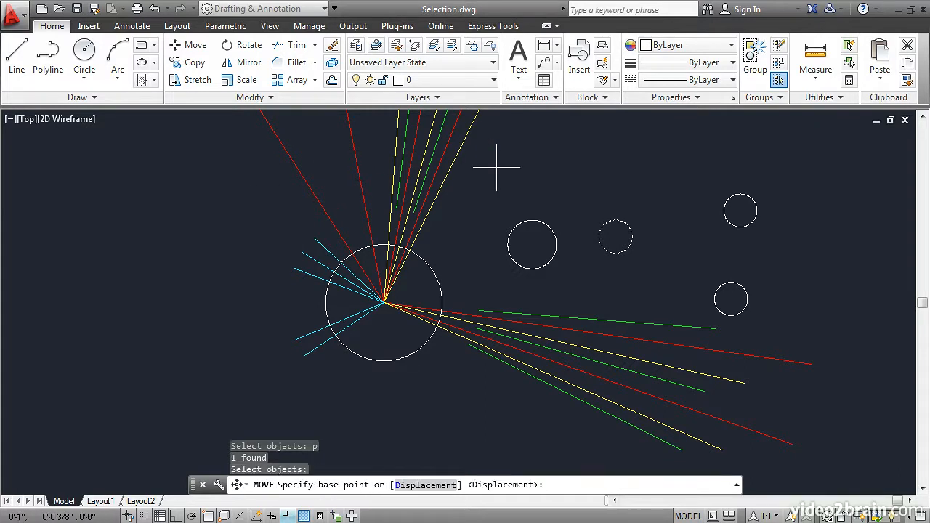
{"action": "left_click", "coordinate": [556, 185]}
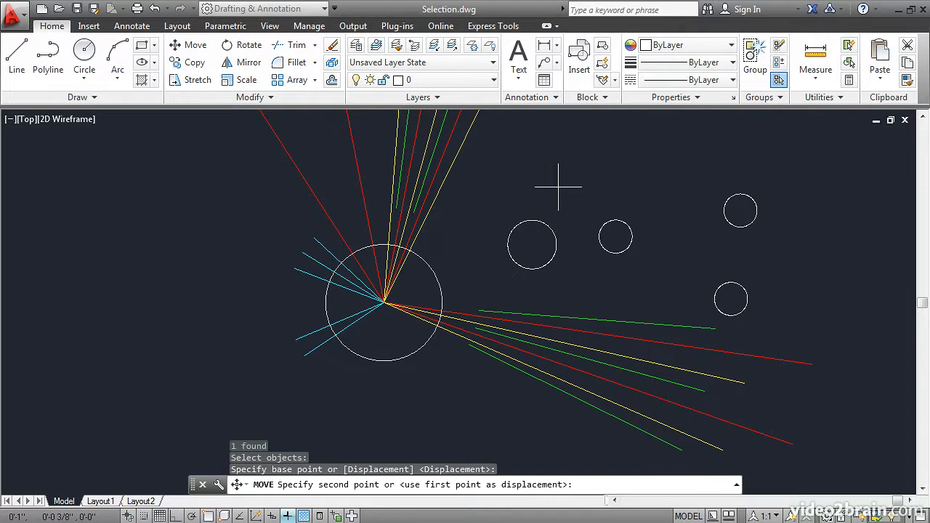
{"action": "left_click", "coordinate": [585, 125]}
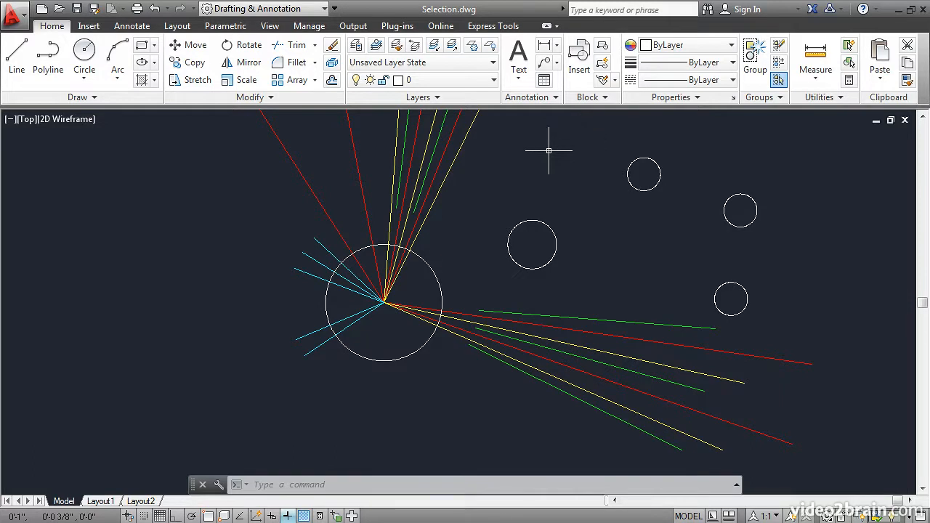
Move the two upper small circles together to the left and slightly down
{"action": "left_click", "coordinate": [197, 45]}
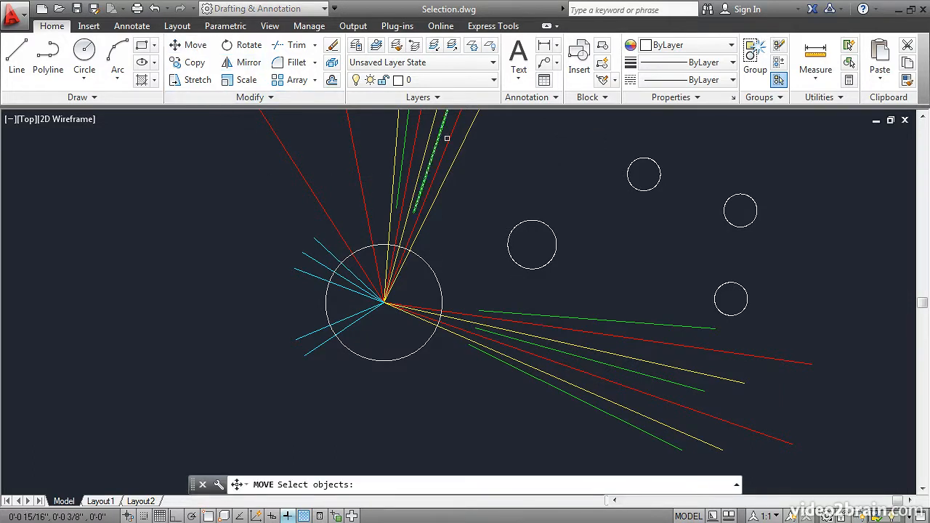
{"action": "left_click", "coordinate": [637, 188]}
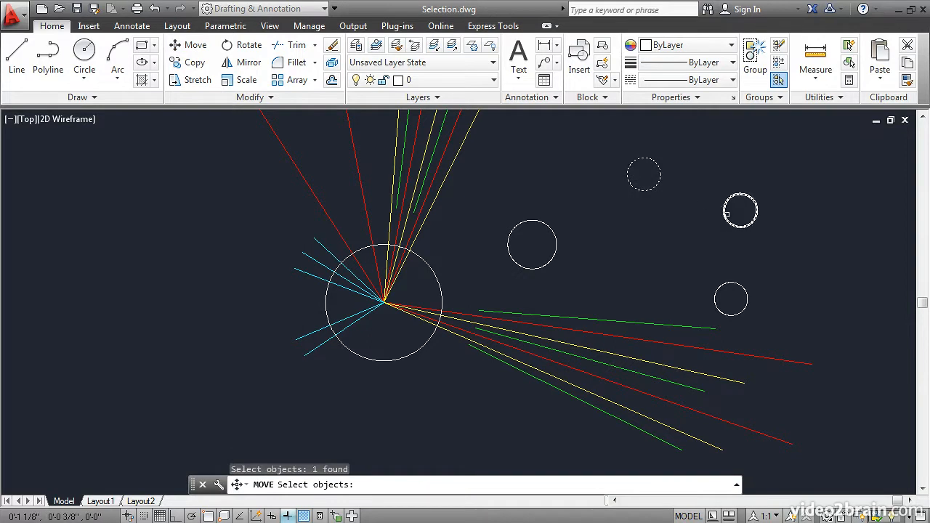
{"action": "left_click", "coordinate": [725, 215]}
{"action": "key", "text": "Return"}
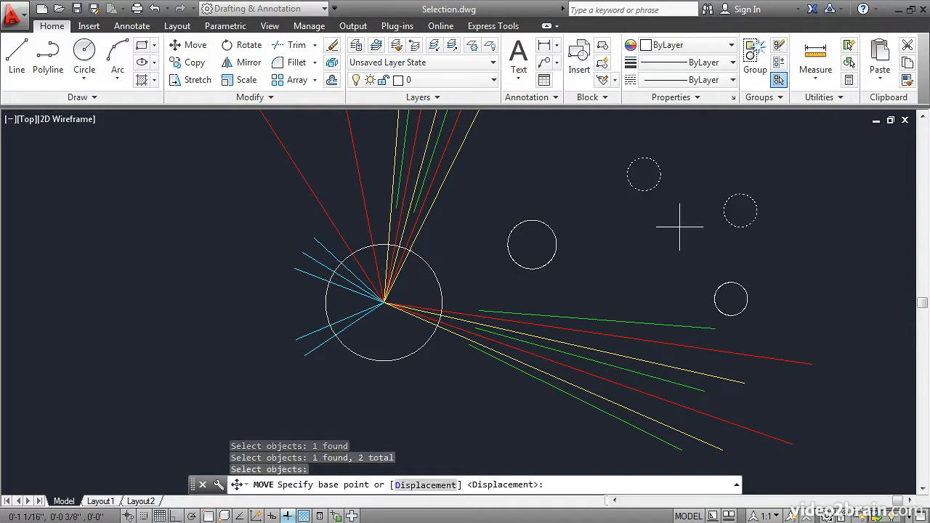
{"action": "left_click", "coordinate": [678, 215]}
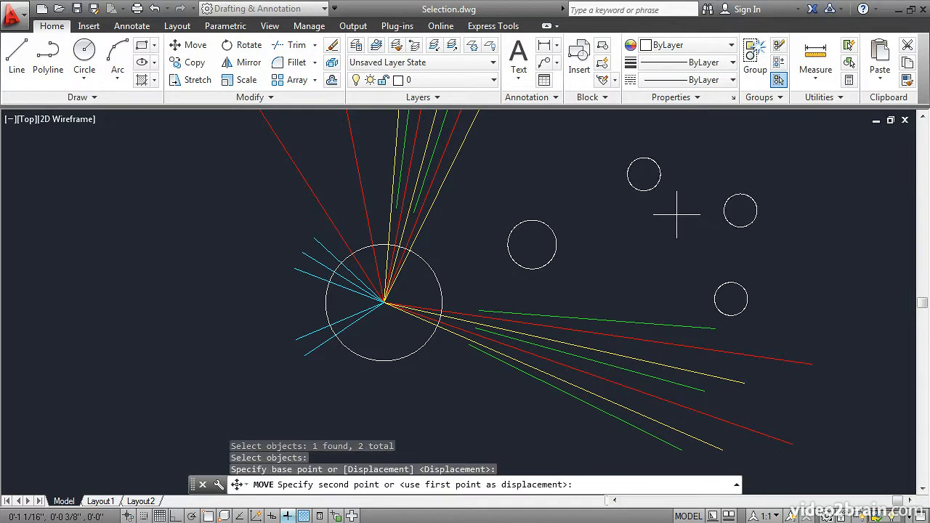
{"action": "left_click", "coordinate": [617, 229]}
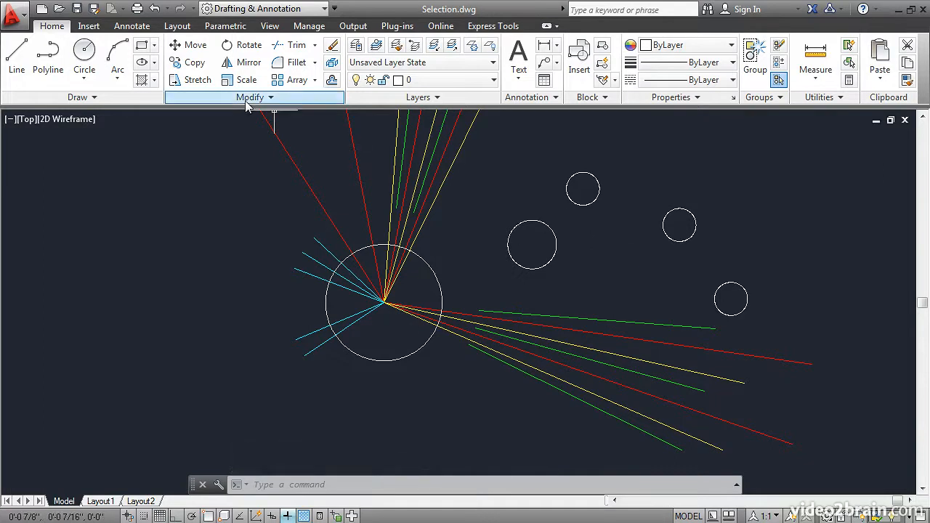
Copy the two circles from the last move, using the Previous selection option, once up and to the right
{"action": "left_click", "coordinate": [189, 62]}
{"action": "type", "text": "p"}
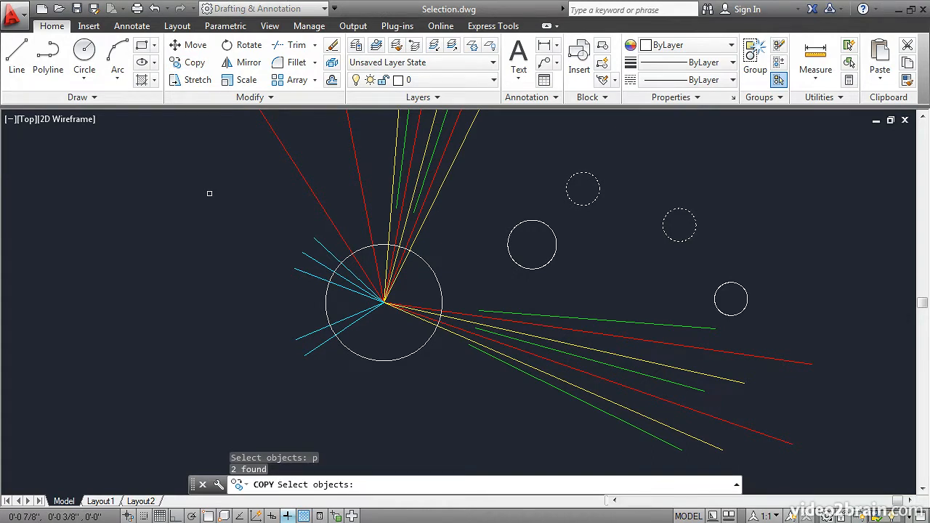
{"action": "key", "text": "Return"}
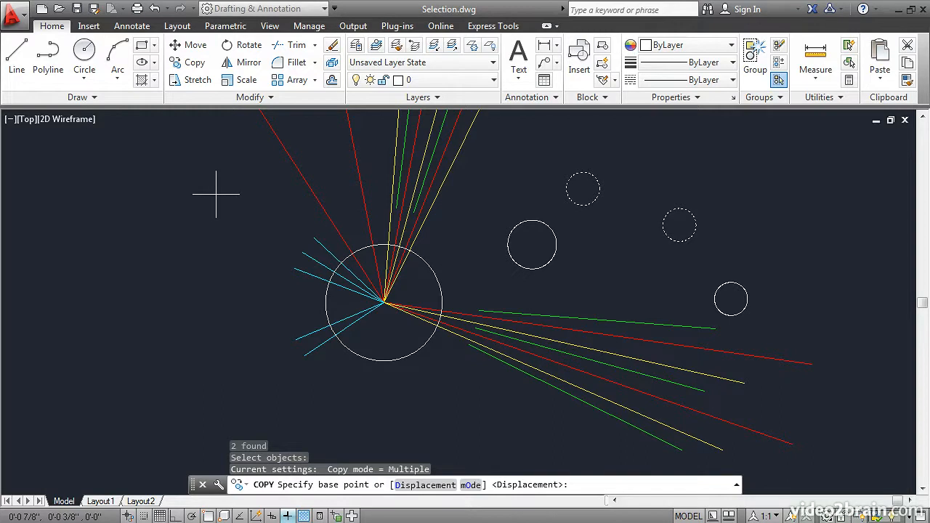
{"action": "left_click", "coordinate": [498, 172]}
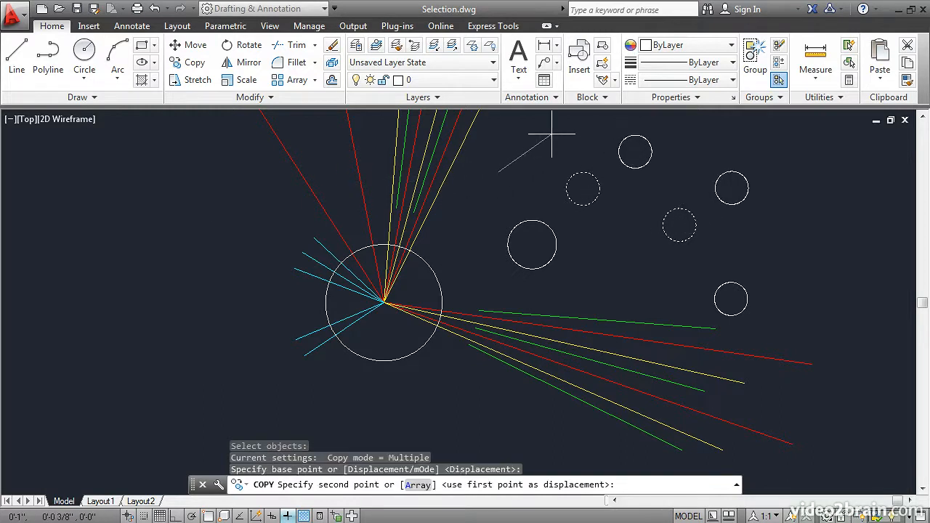
{"action": "key", "text": "Return"}
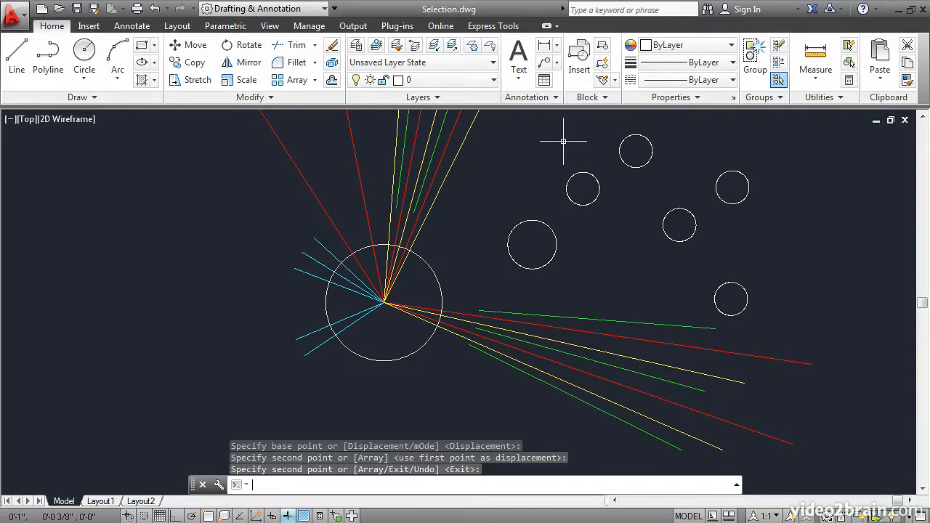
Select all green lines by applying Select Similar to the uppermost green line beside the lower-right rays, and clear the selection
{"action": "left_click", "coordinate": [552, 316]}
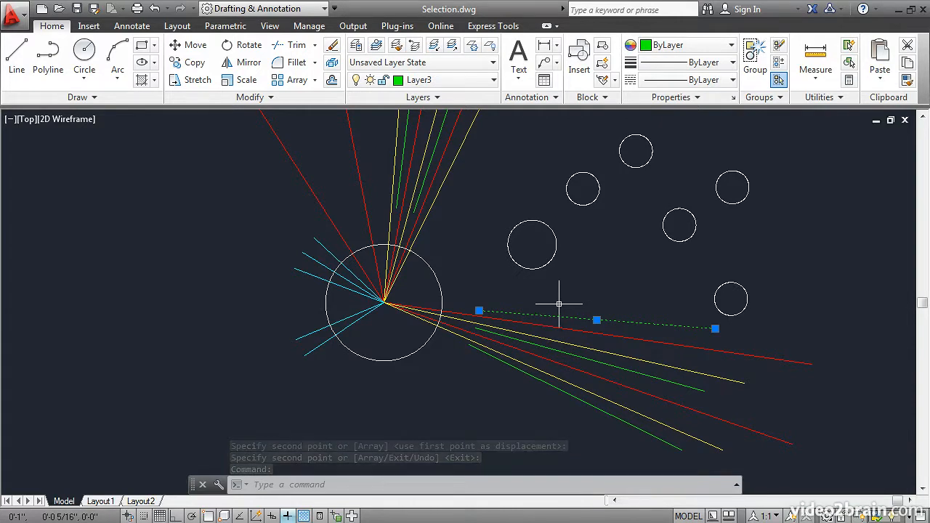
{"action": "right_click", "coordinate": [486, 251]}
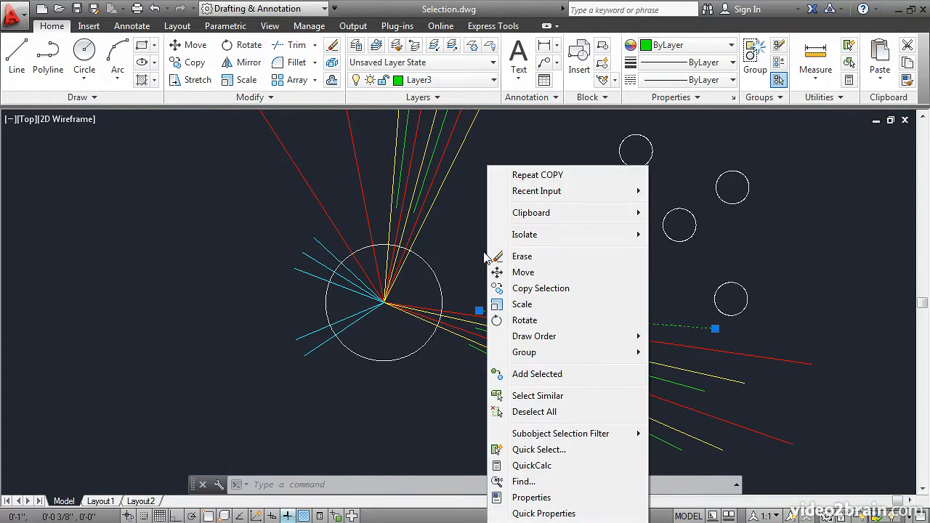
{"action": "left_click", "coordinate": [529, 396]}
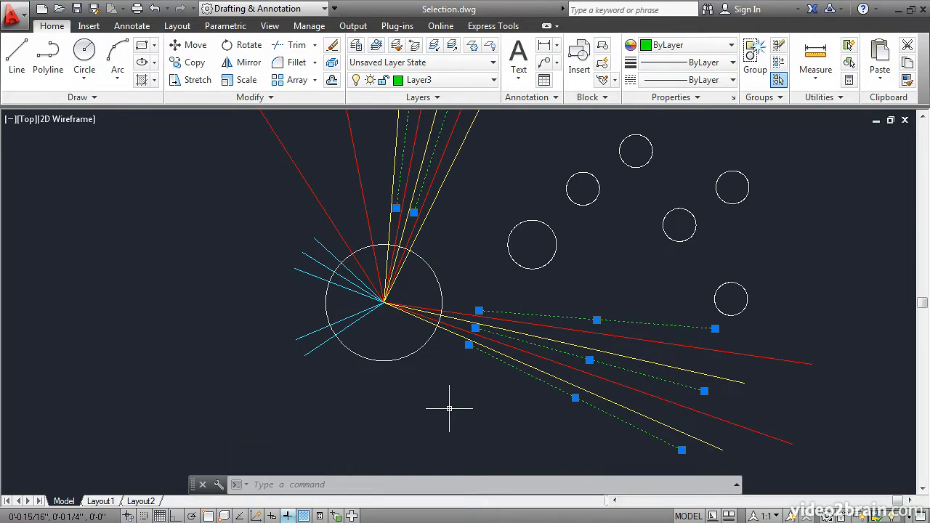
{"action": "key", "text": "Escape"}
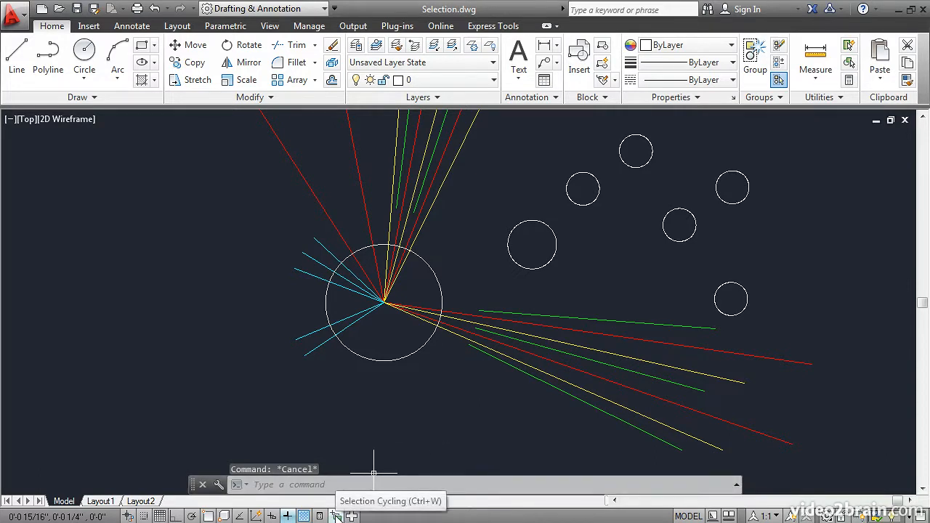
Turn on selection cycling and list the overlapping objects where the large circle crosses the lower yellow line, closing the list without keeping a selection
{"action": "left_click", "coordinate": [337, 516]}
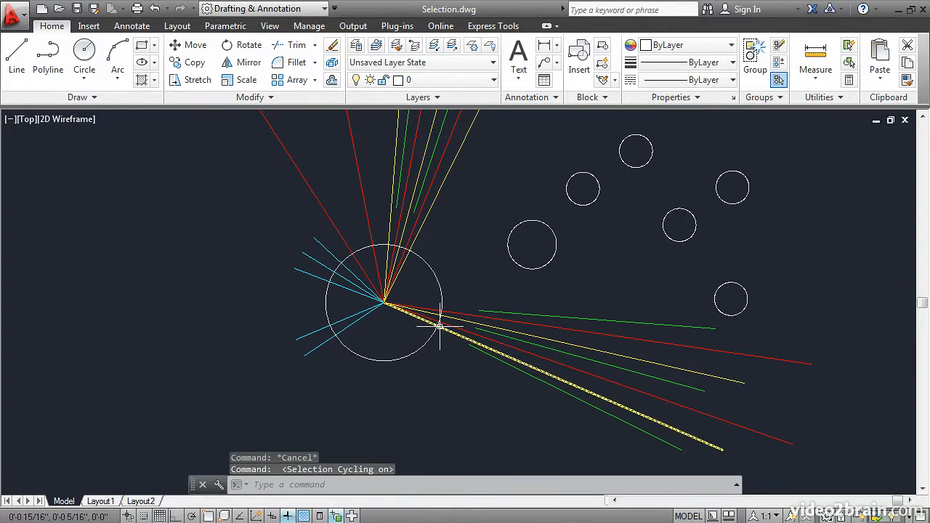
{"action": "mouse_move", "coordinate": [438, 327]}
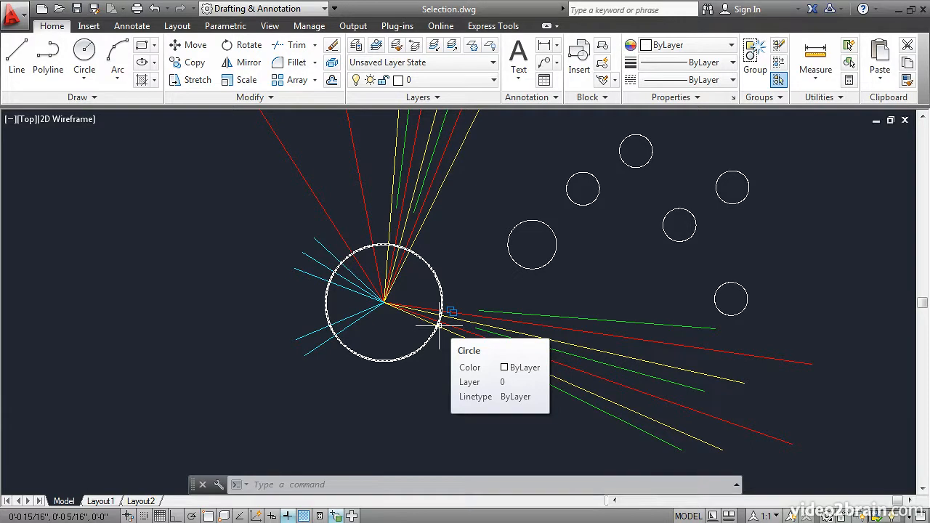
{"action": "left_click", "coordinate": [438, 324]}
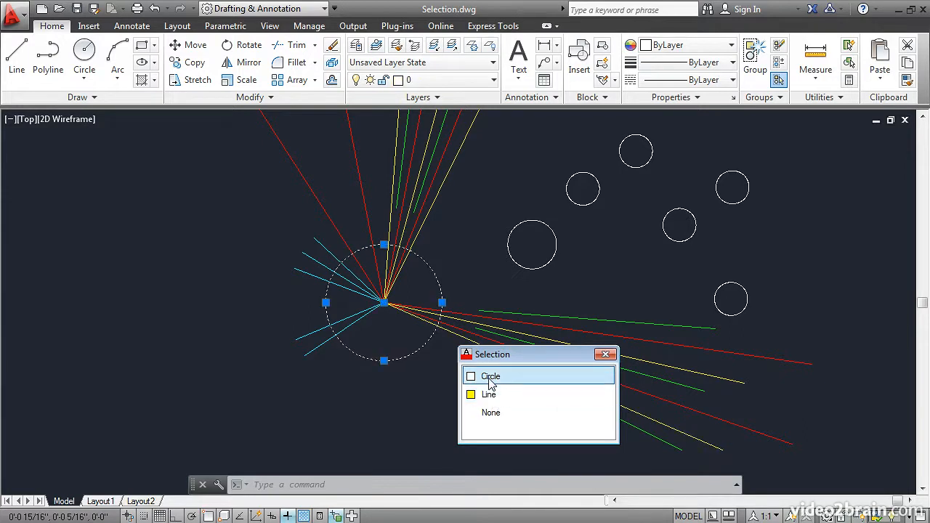
{"action": "left_click", "coordinate": [607, 353]}
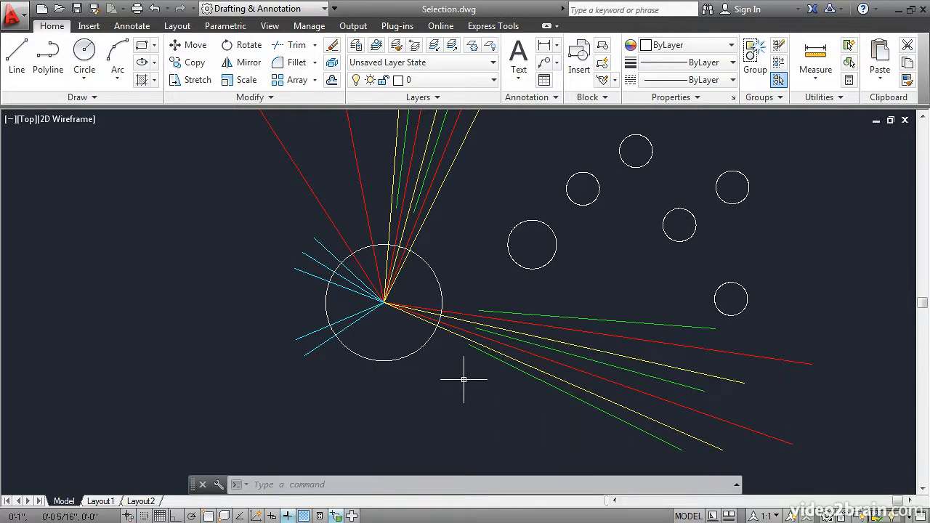
Use selection cycling at the starburst's centre to pick a red line from the overlapping lines, and clear the selection
{"action": "left_click", "coordinate": [386, 292]}
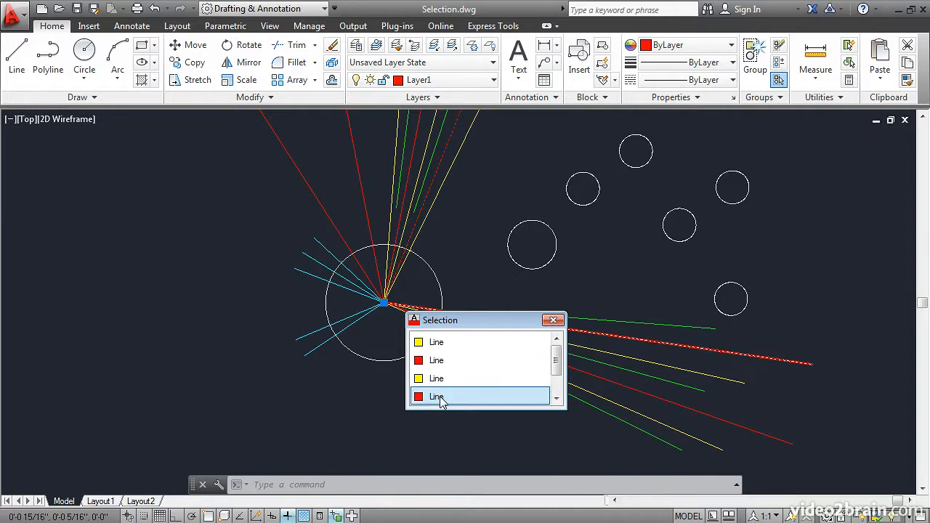
{"action": "key", "text": "Escape"}
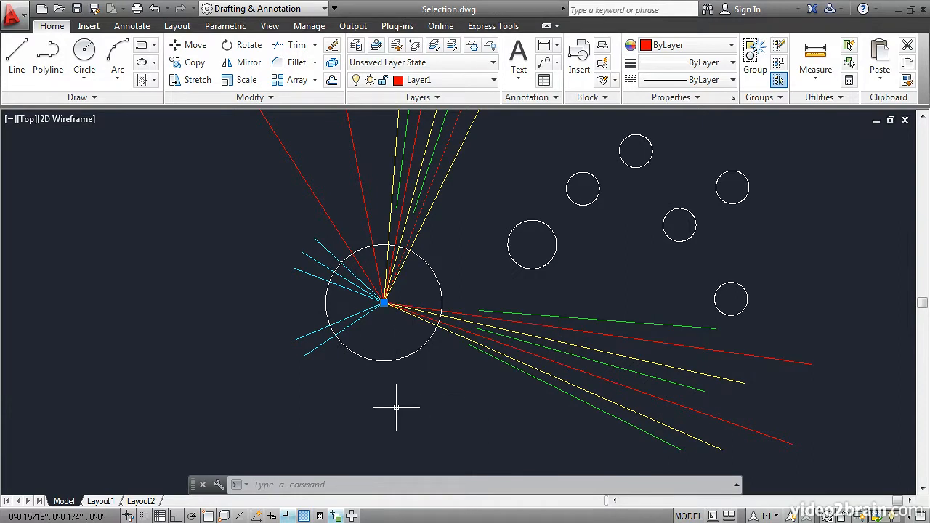
{"action": "key", "text": "Escape"}
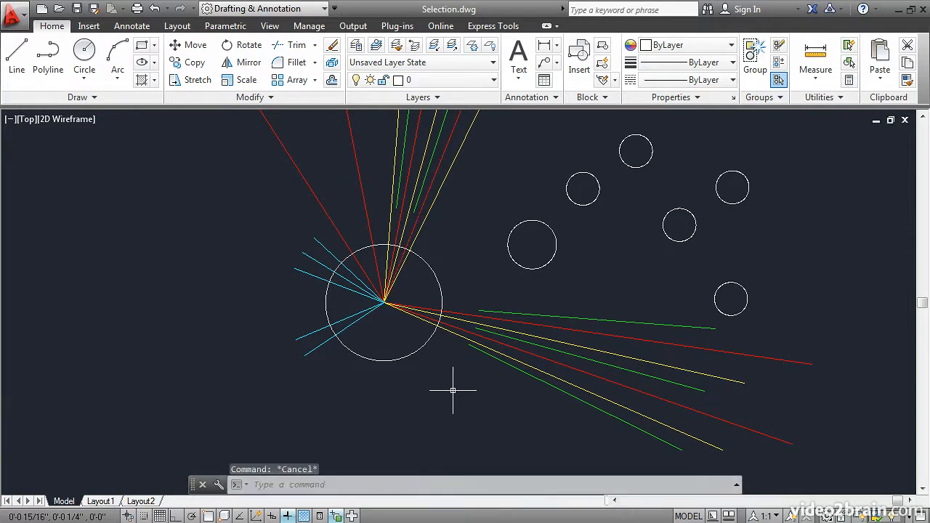
Grip-stretch the outer endpoints of the uppermost green and red lower-right lines together up and to the left, and clear the selection
{"action": "left_click", "coordinate": [589, 319]}
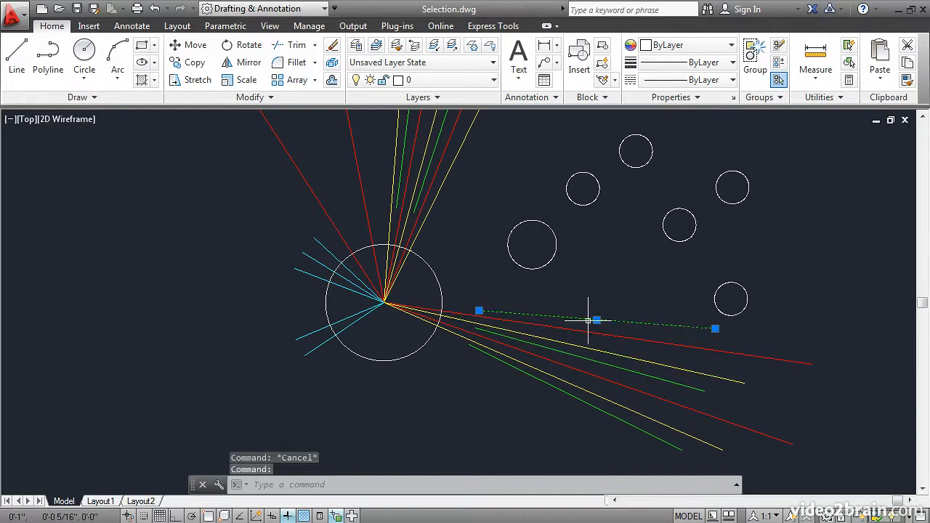
{"action": "left_click", "coordinate": [587, 332]}
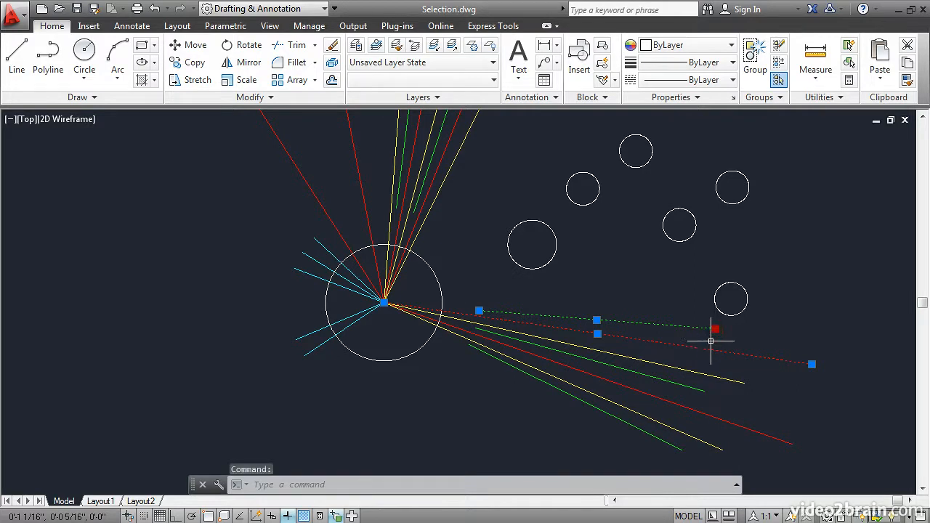
{"action": "left_click", "coordinate": [812, 364]}
{"action": "left_click", "coordinate": [812, 364]}
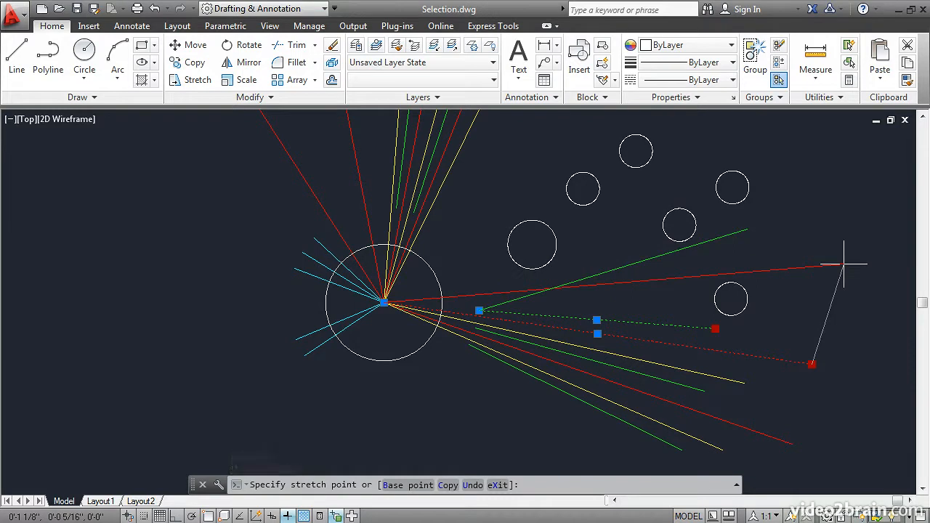
{"action": "left_click", "coordinate": [595, 226]}
{"action": "mouse_move", "coordinate": [596, 224]}
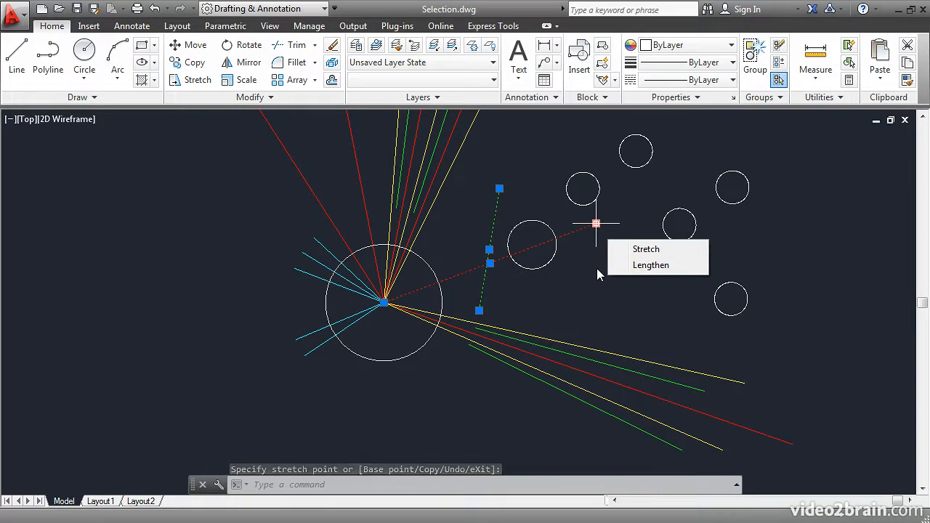
{"action": "key", "text": "Escape"}
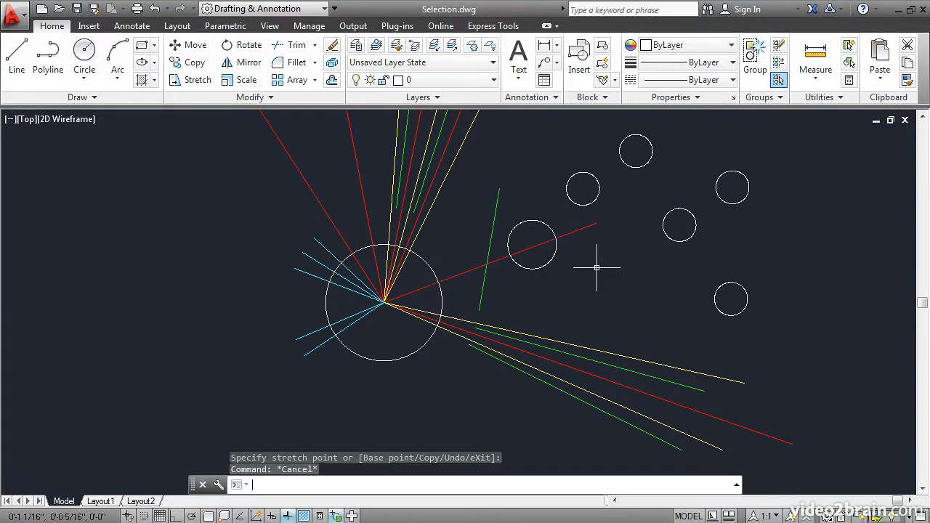